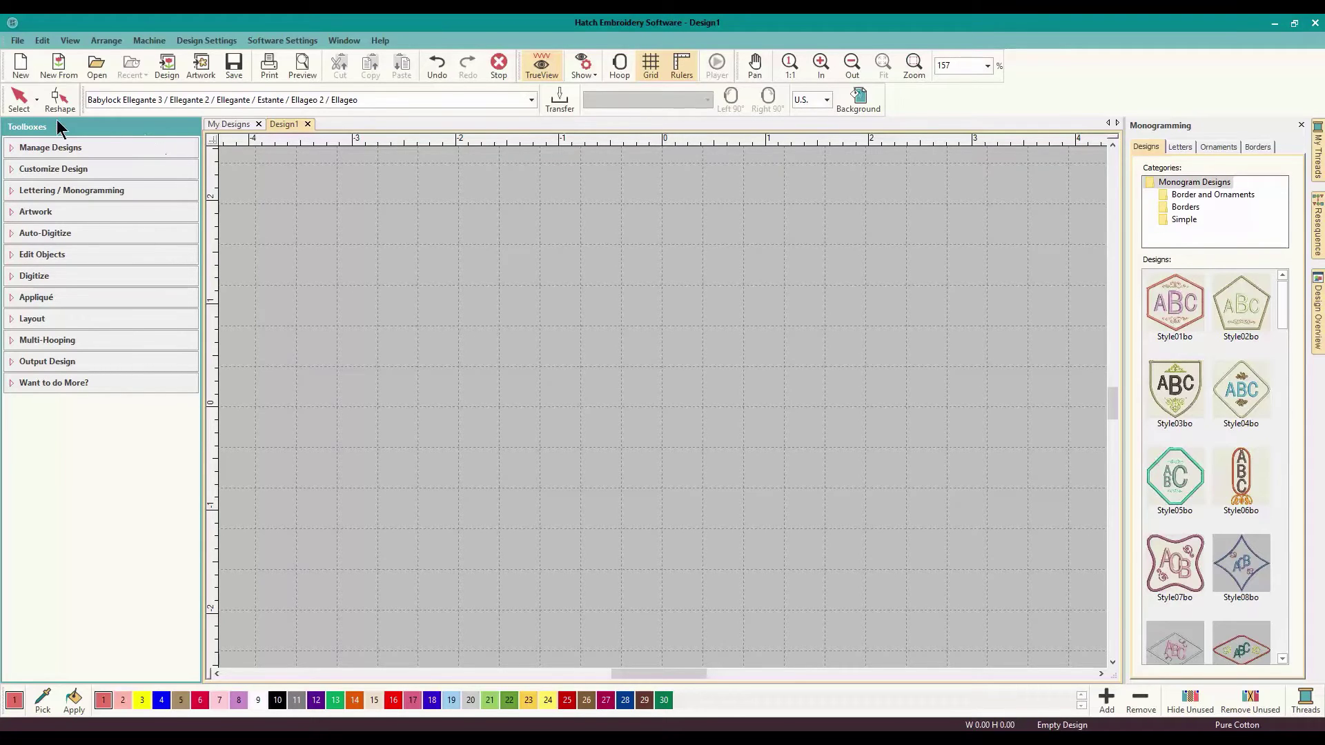
Open My Designs and select CS009-SZ.EMB to see its 8045 stitches, 2.49 × 3.05 in, 7 colors.
{"action": "left_click", "coordinate": [16, 149]}
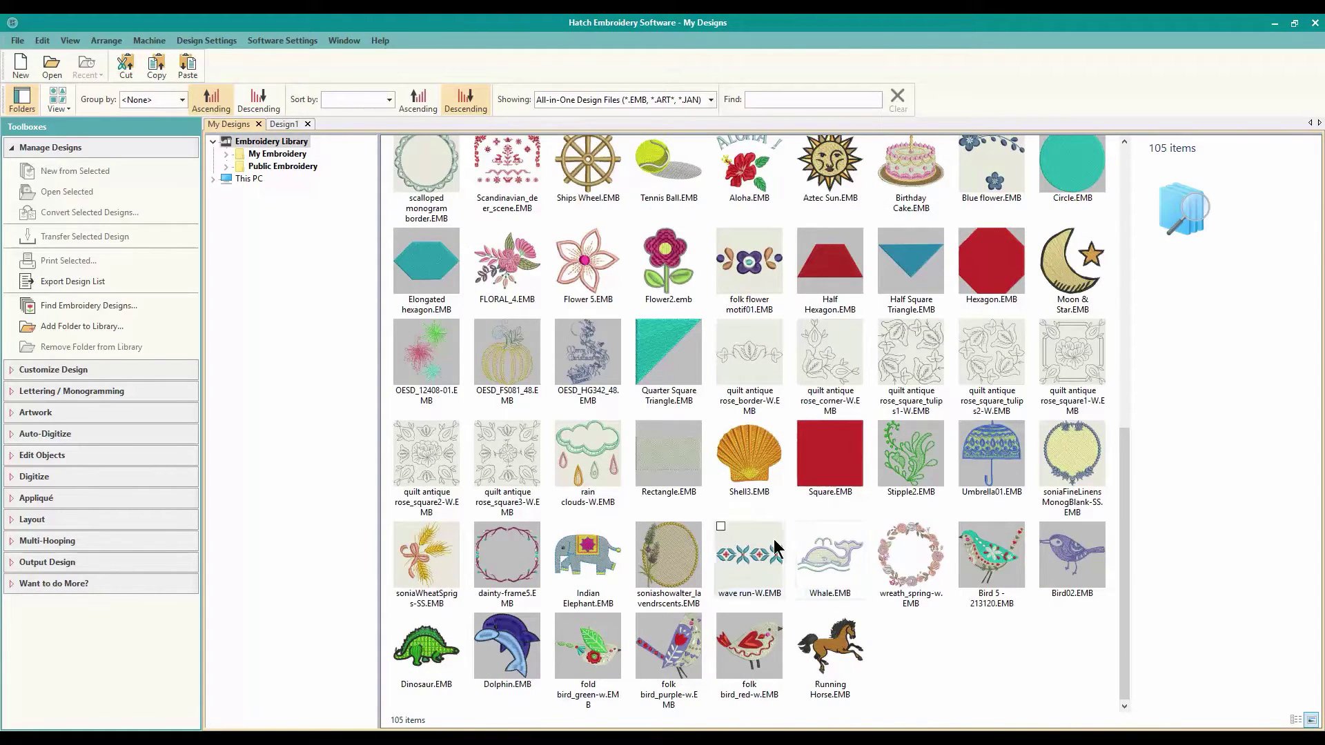
{"action": "scroll", "coordinate": [684, 476], "scroll_direction": "up", "scroll_amount": 10}
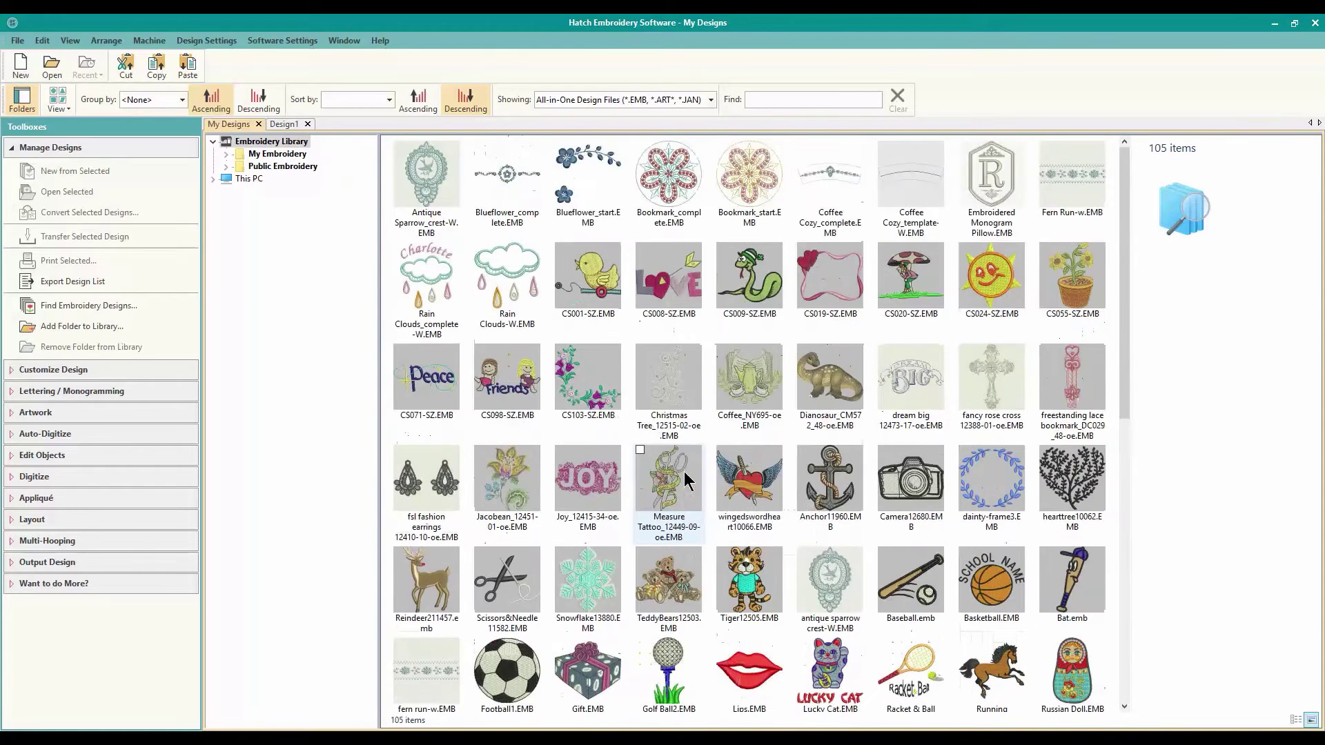
{"action": "left_click", "coordinate": [750, 303]}
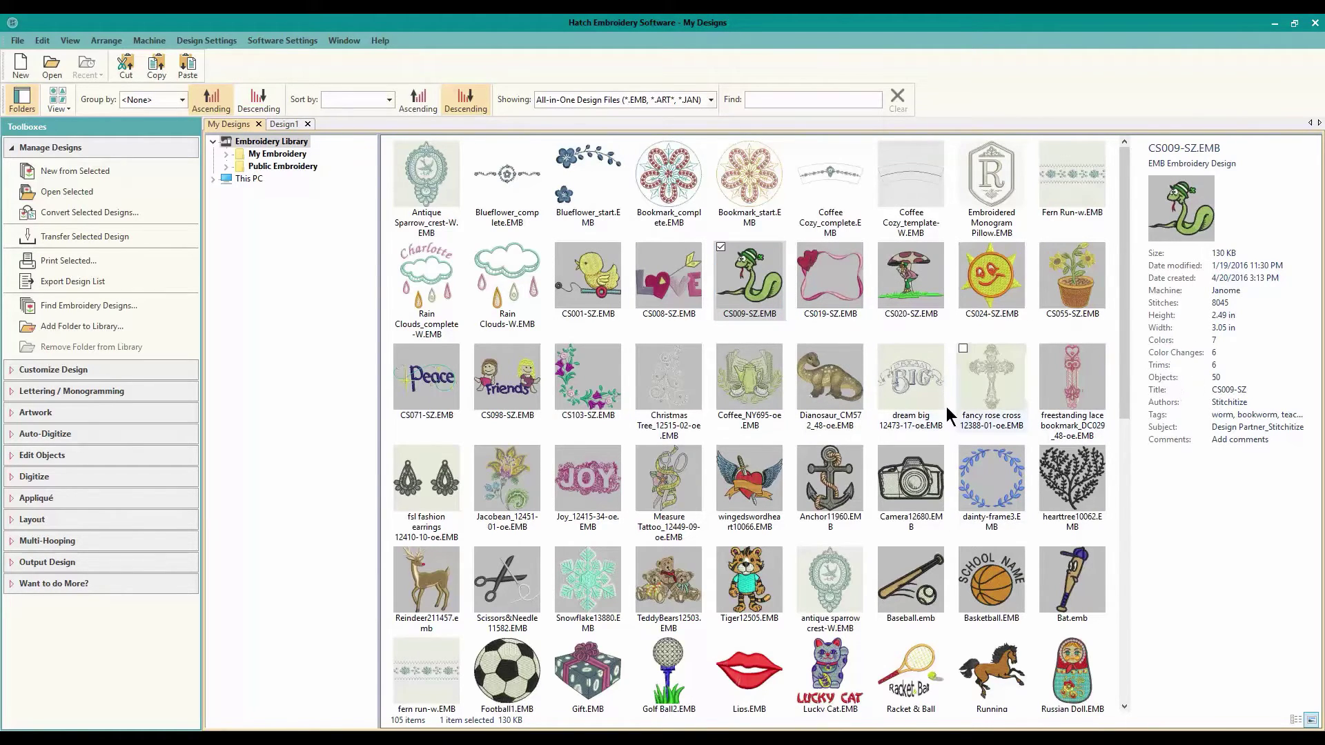
{"action": "scroll", "coordinate": [747, 430], "scroll_direction": "down", "scroll_amount": 10}
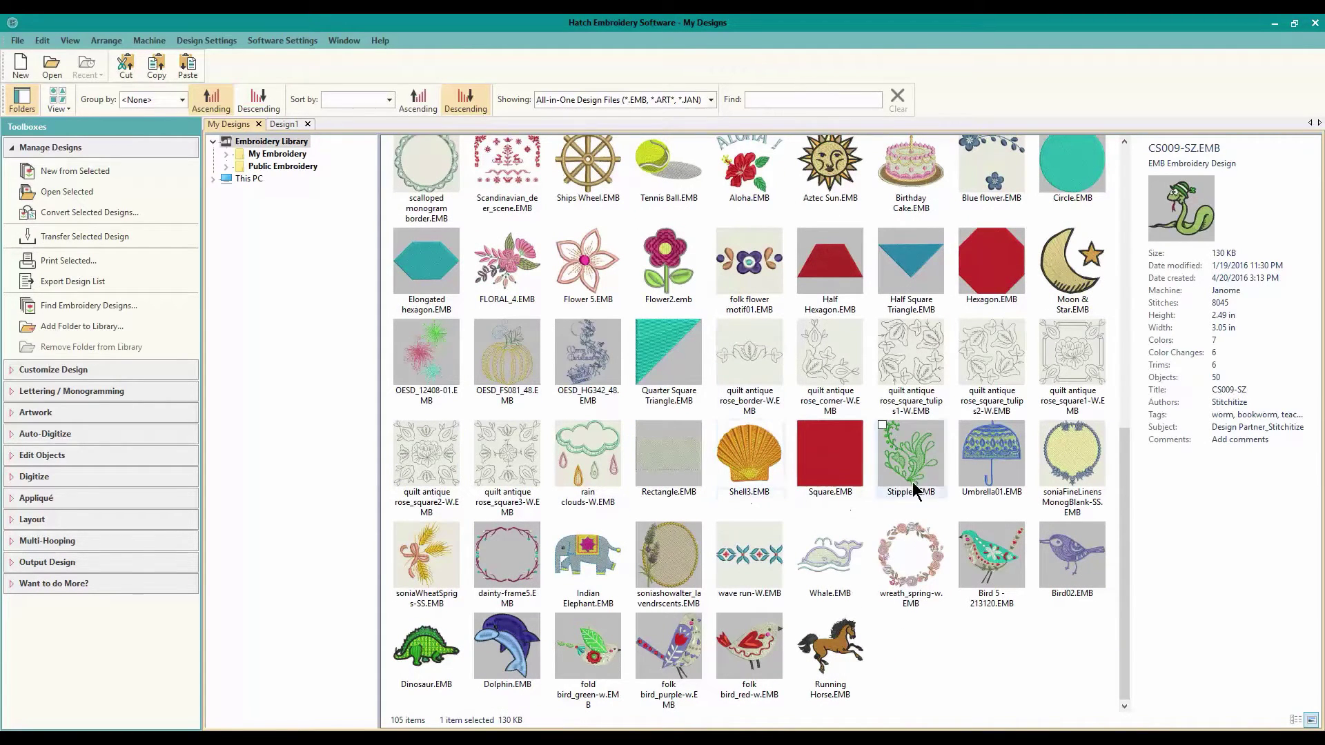
Browse the My Embroidery, My Machine Files, Public Embroidery, Hatch 1 Embroidery and This PC folders.
{"action": "left_click", "coordinate": [291, 153]}
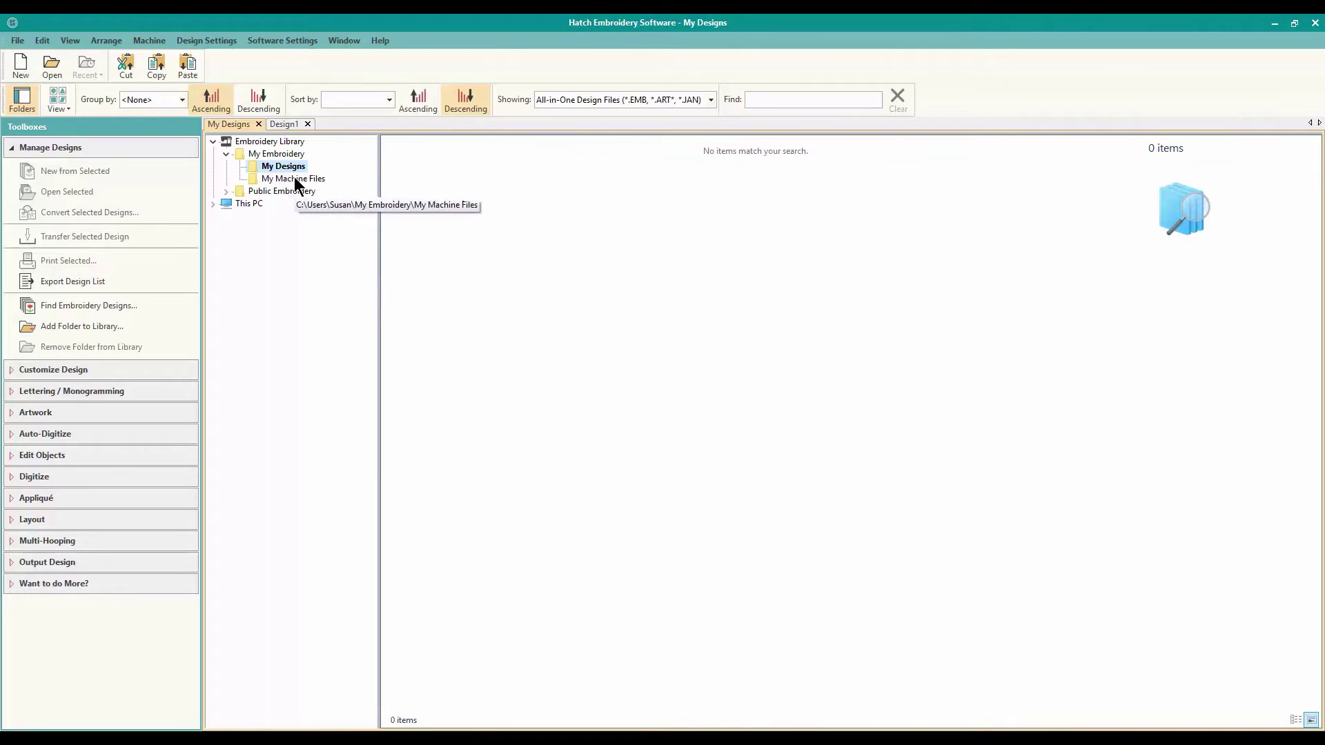
{"action": "left_click", "coordinate": [295, 179]}
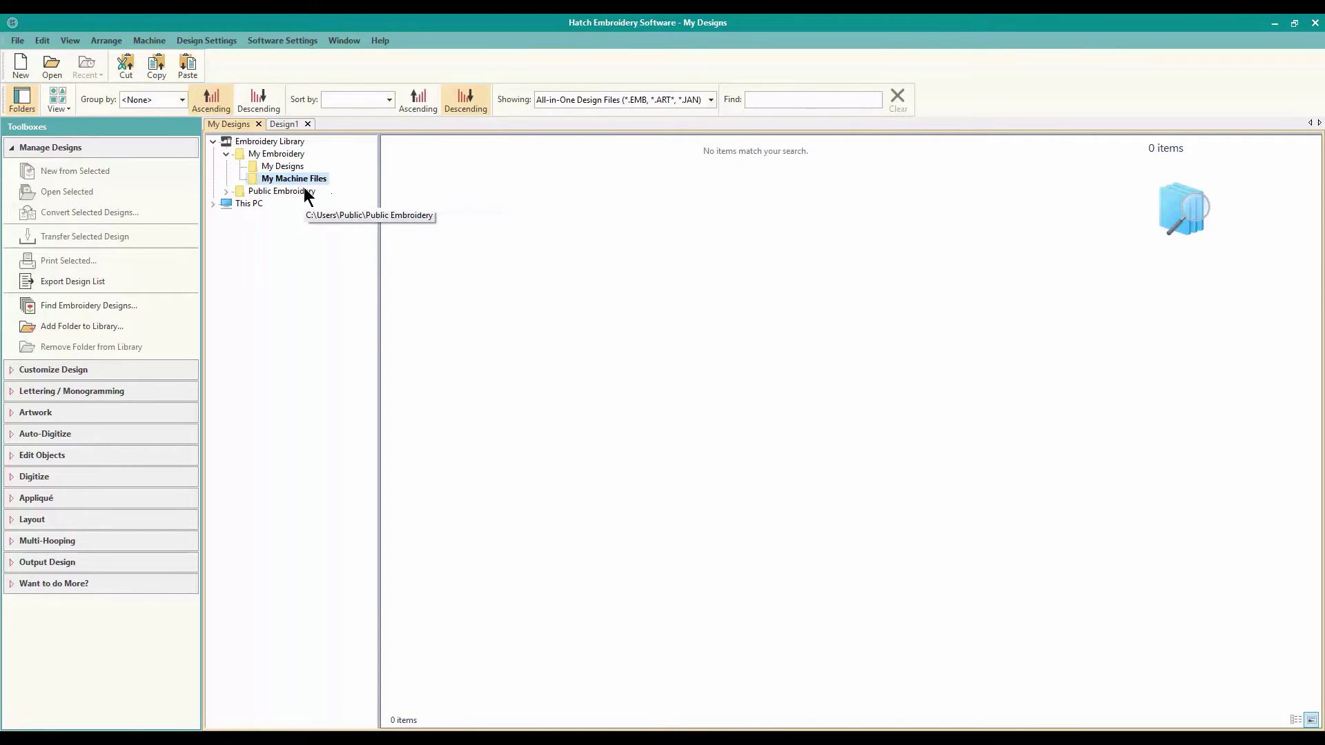
{"action": "left_click", "coordinate": [303, 191]}
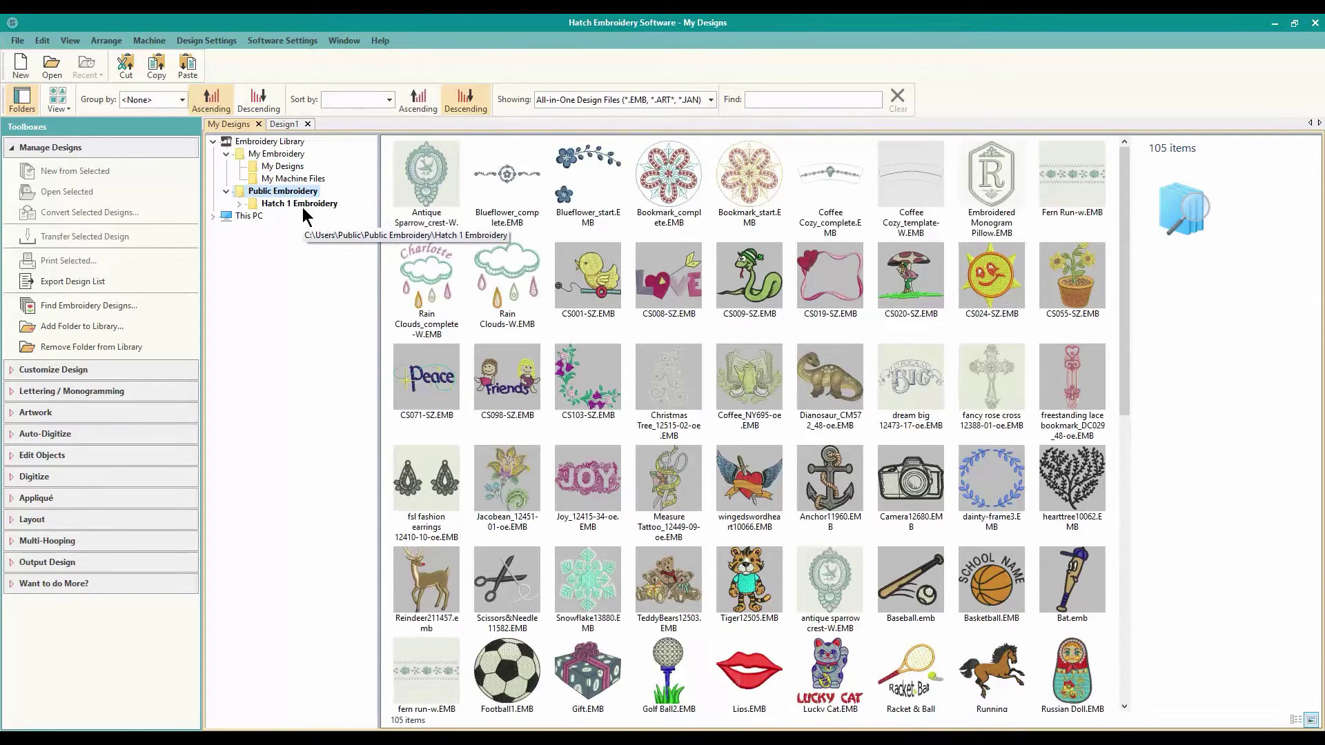
{"action": "left_click", "coordinate": [303, 204]}
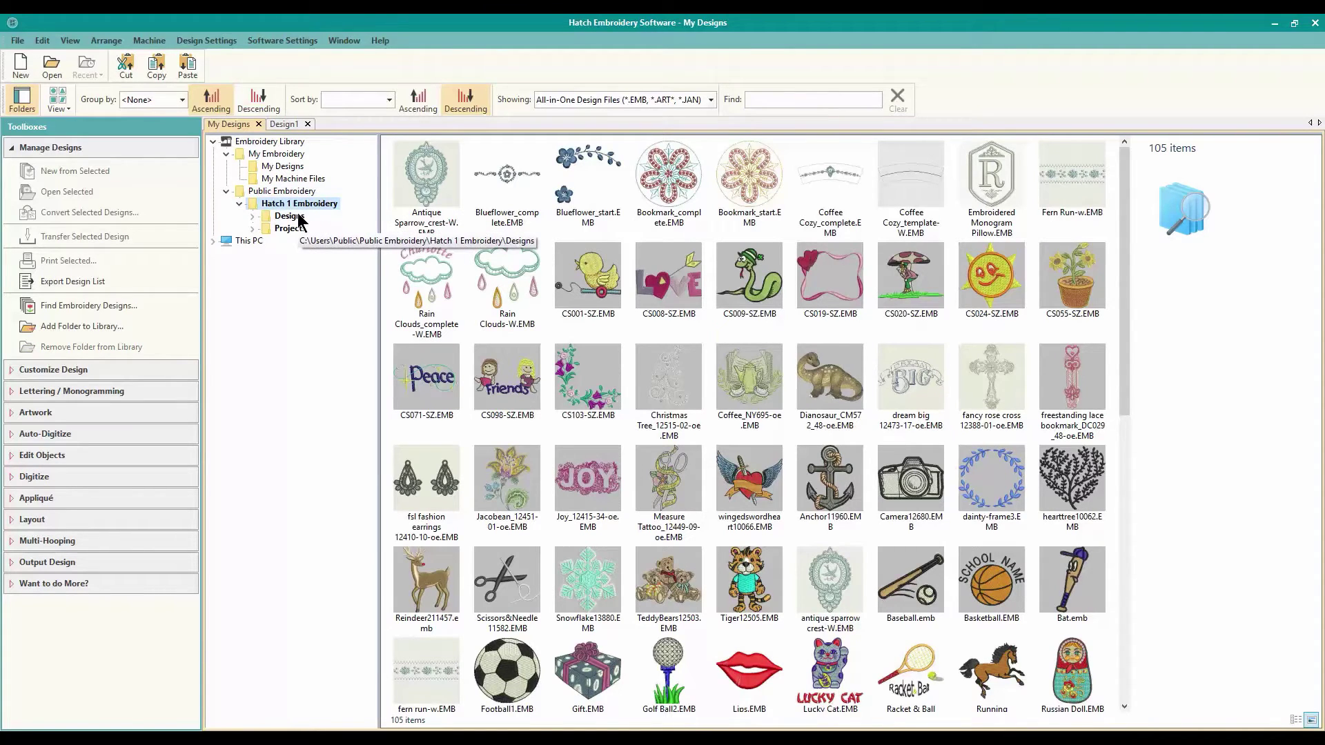
{"action": "left_click", "coordinate": [251, 239]}
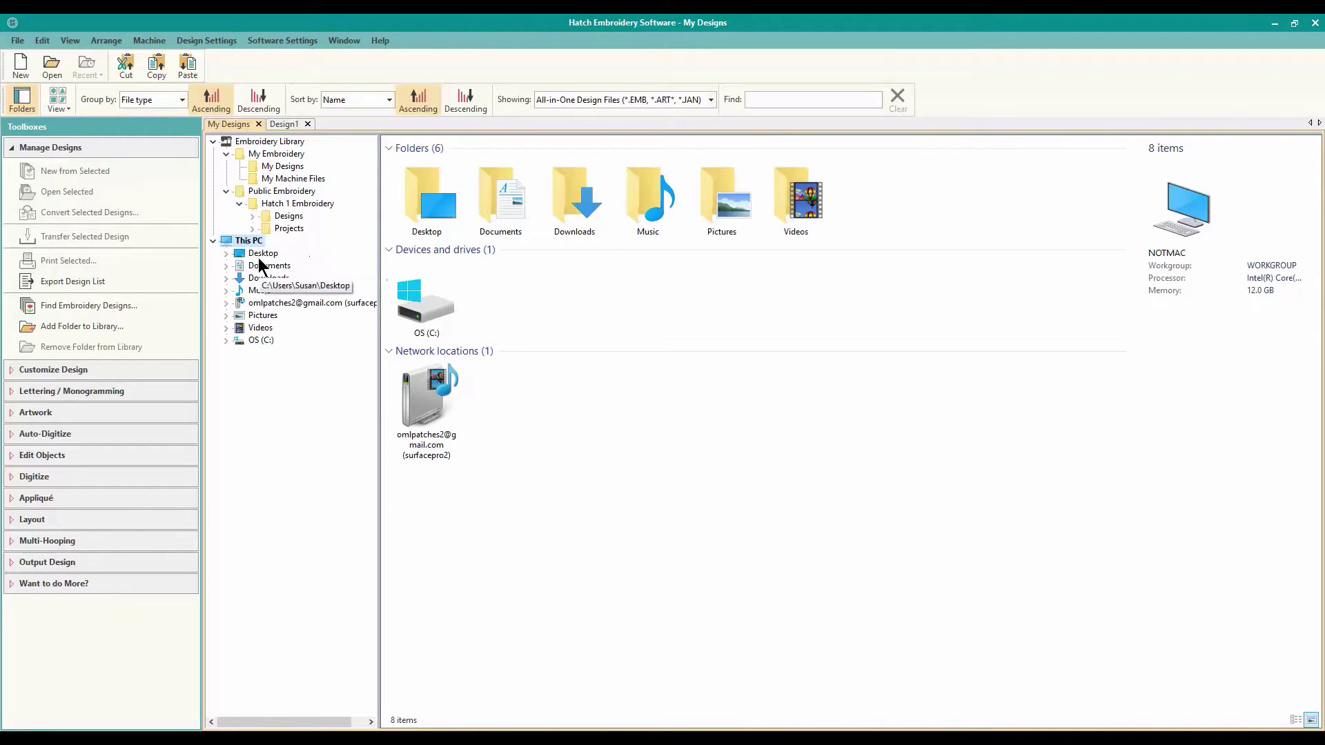
Collapse This PC and display the 105 designs in the Hatch 1 Embroidery folder.
{"action": "left_click", "coordinate": [213, 240]}
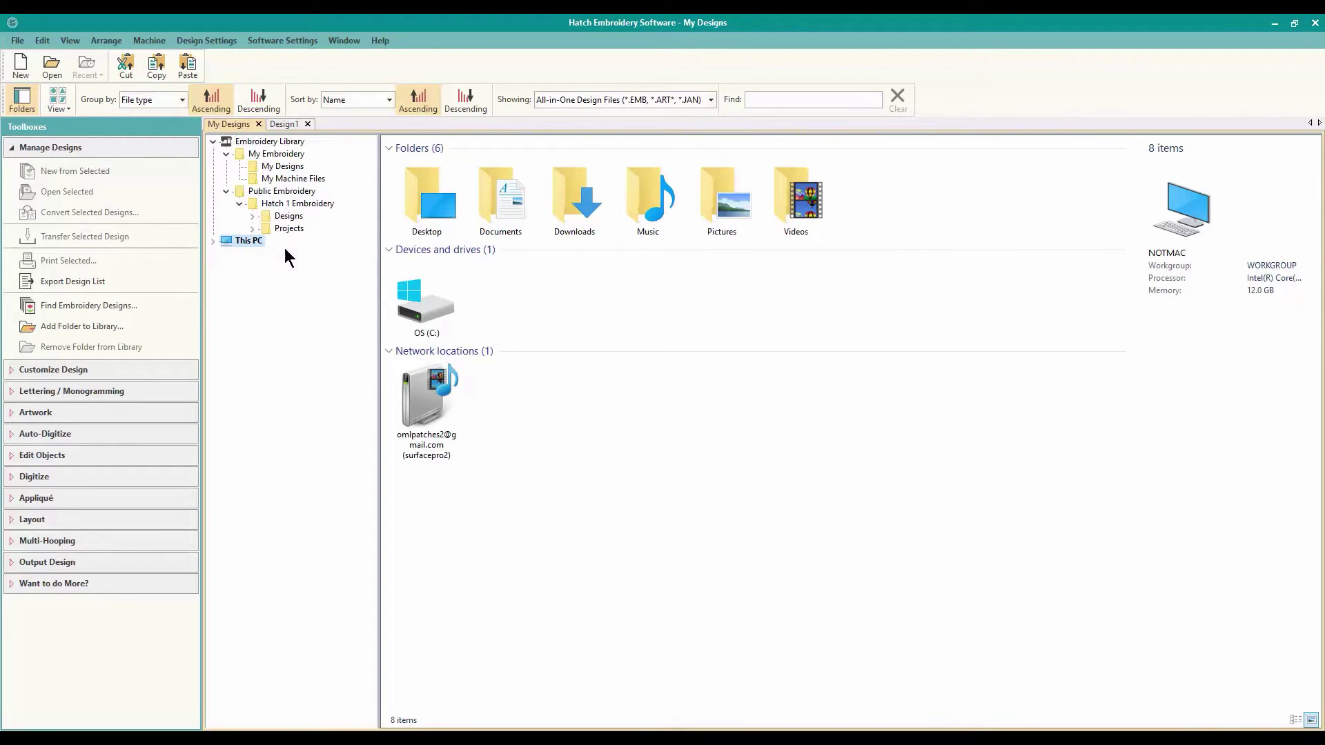
{"action": "left_click", "coordinate": [292, 204]}
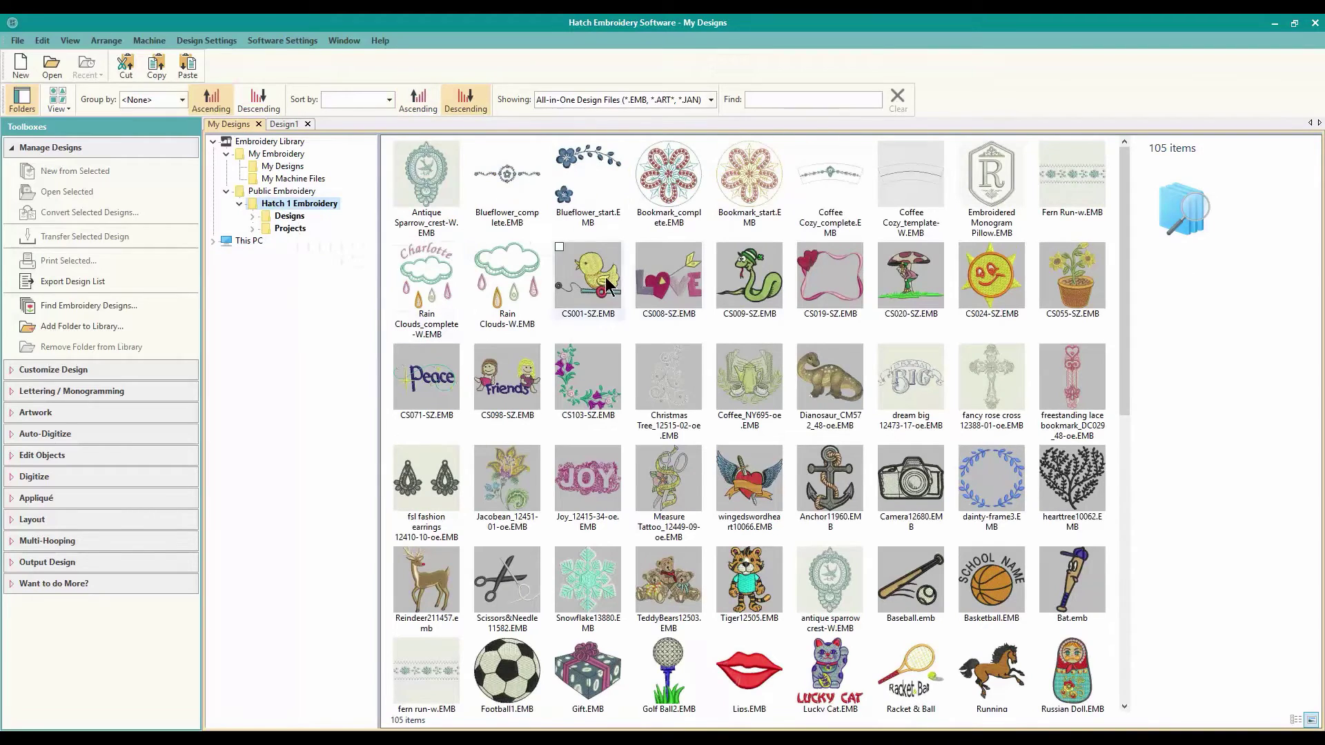
{"action": "scroll", "coordinate": [690, 372], "scroll_direction": "down", "scroll_amount": 5}
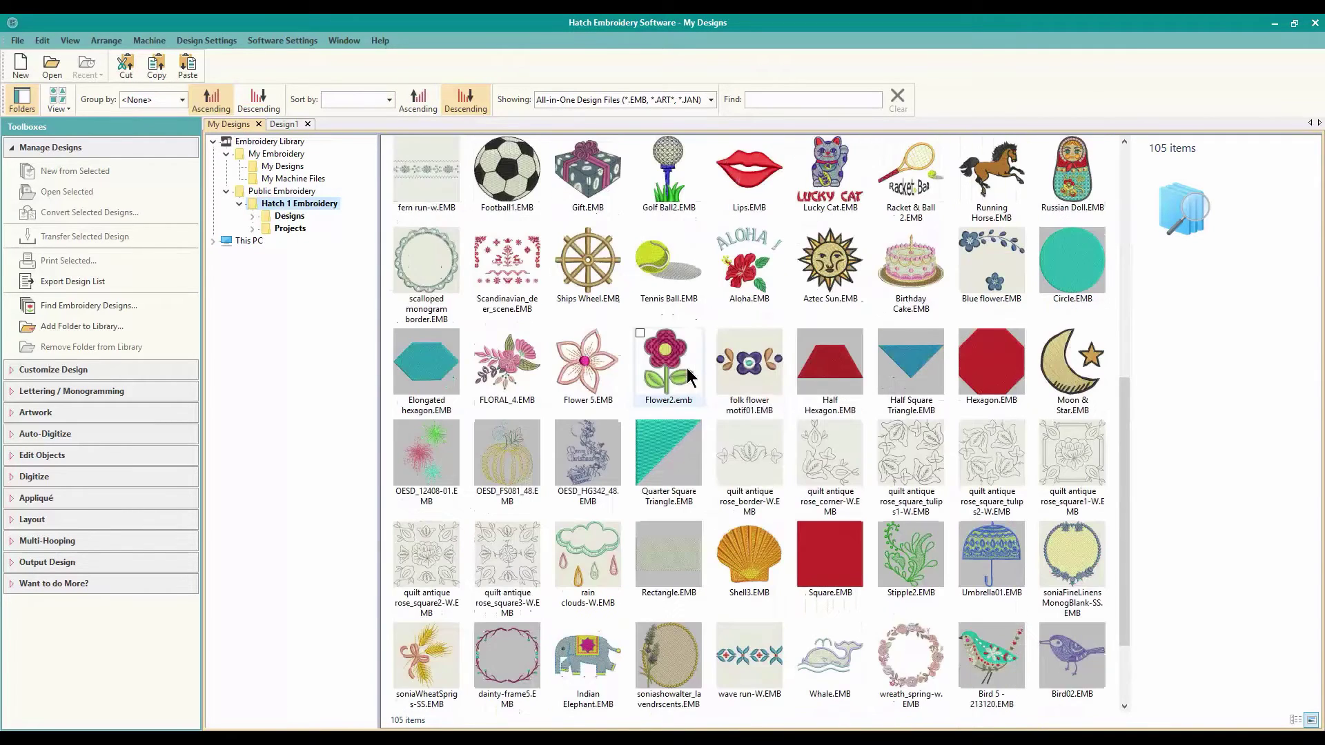
{"action": "scroll", "coordinate": [672, 377], "scroll_direction": "up", "scroll_amount": 5}
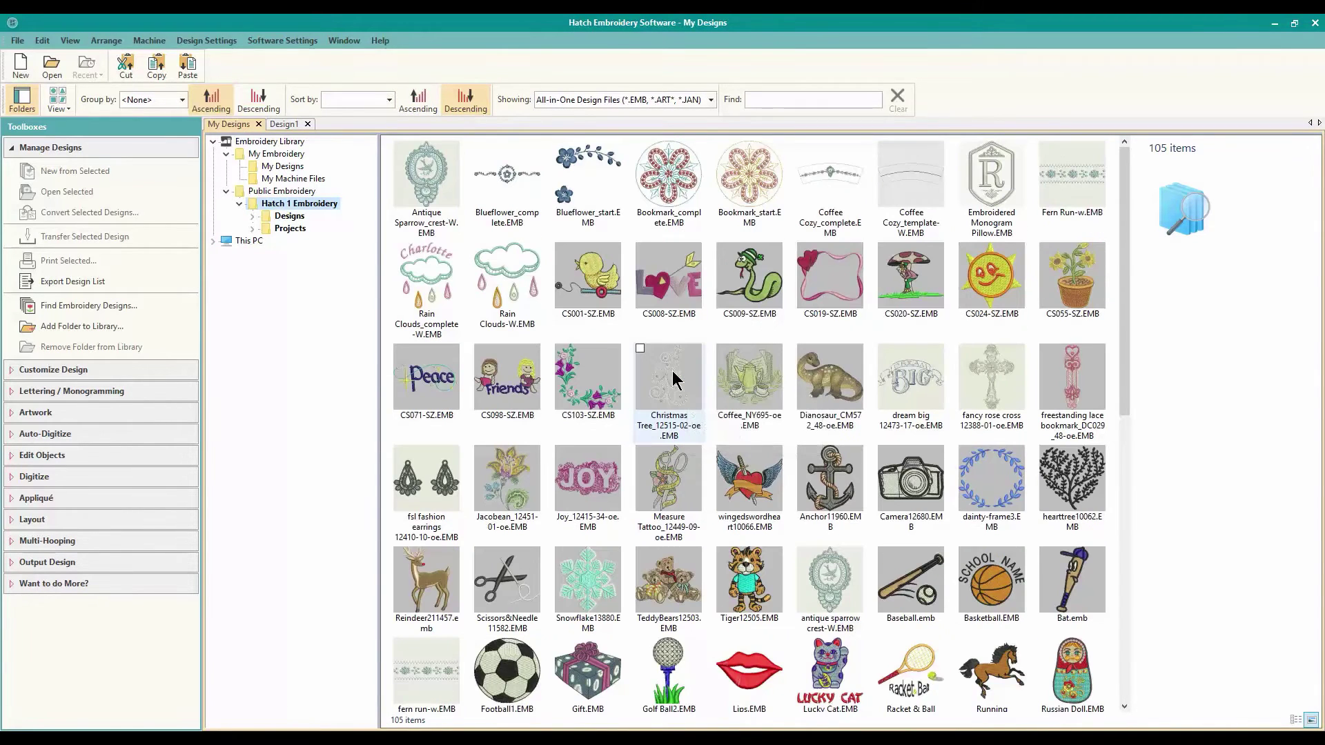
{"action": "left_click", "coordinate": [69, 105]}
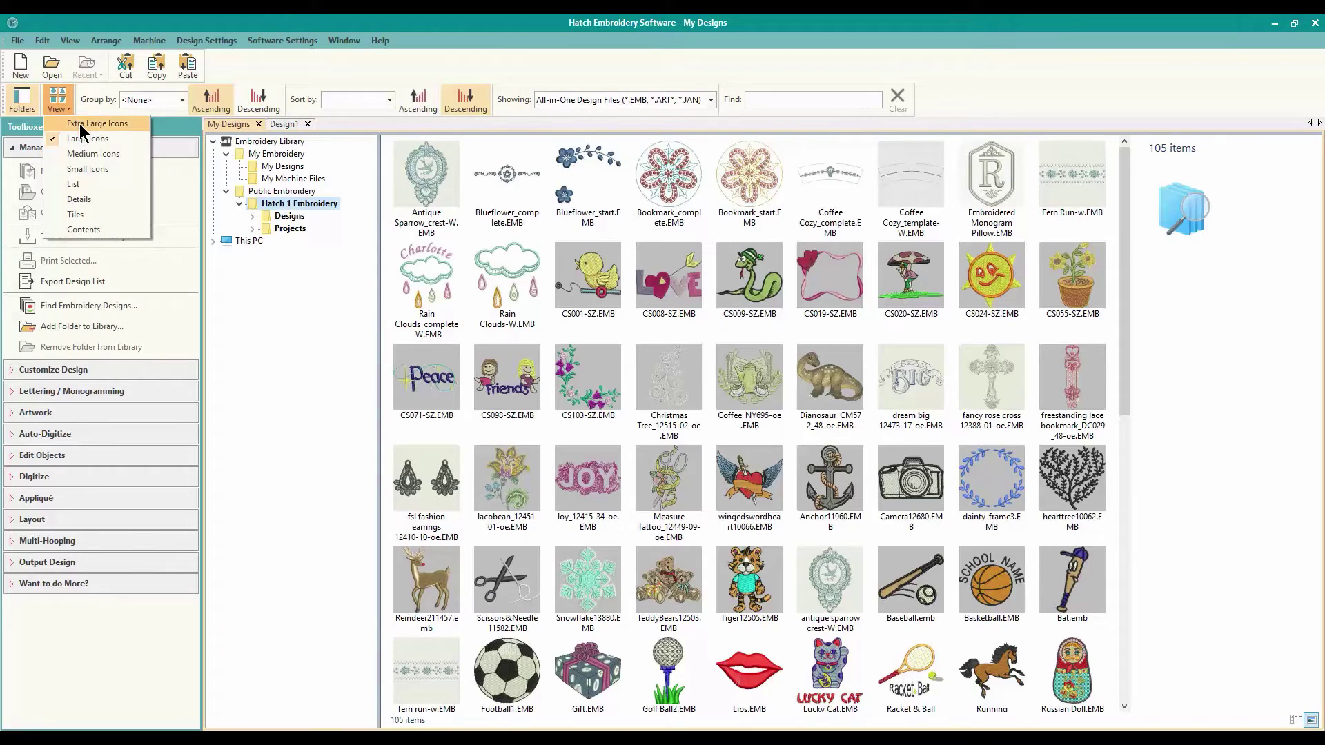
{"action": "left_click", "coordinate": [80, 123]}
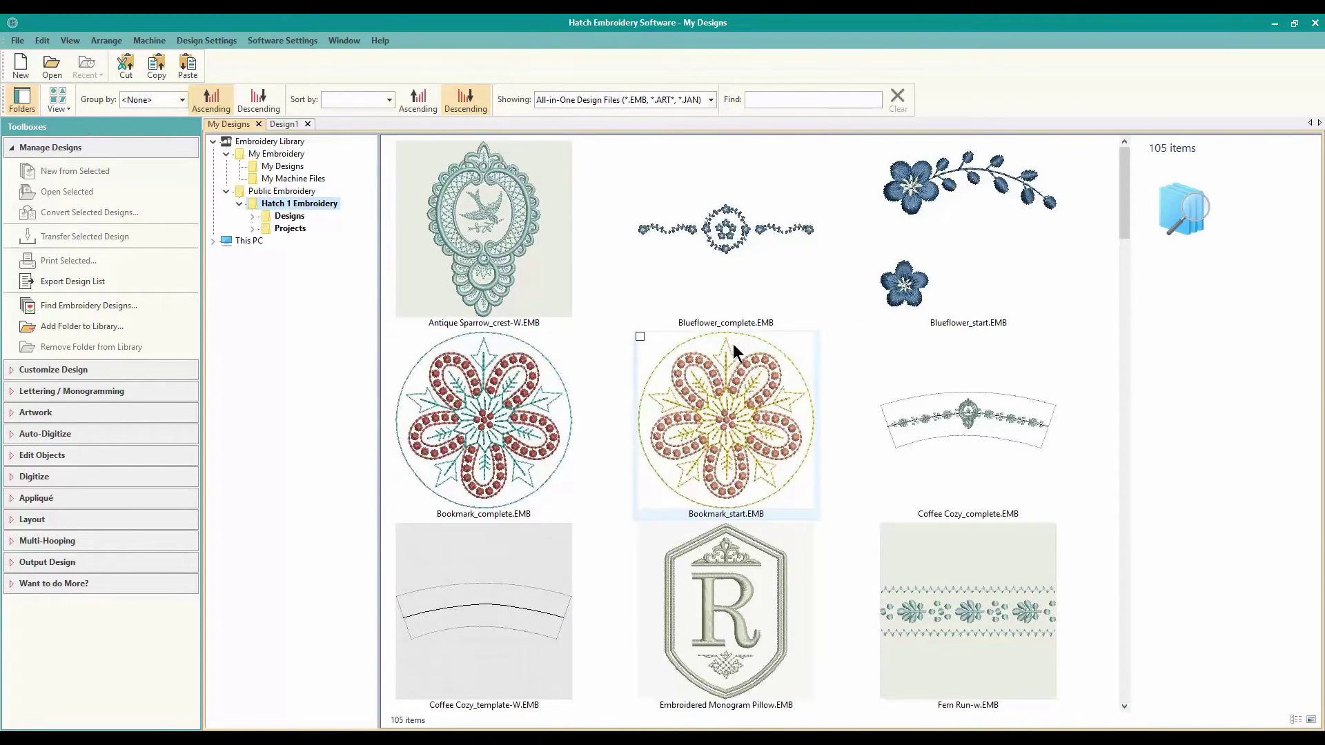
{"action": "scroll", "coordinate": [663, 420], "scroll_direction": "down", "scroll_amount": 5}
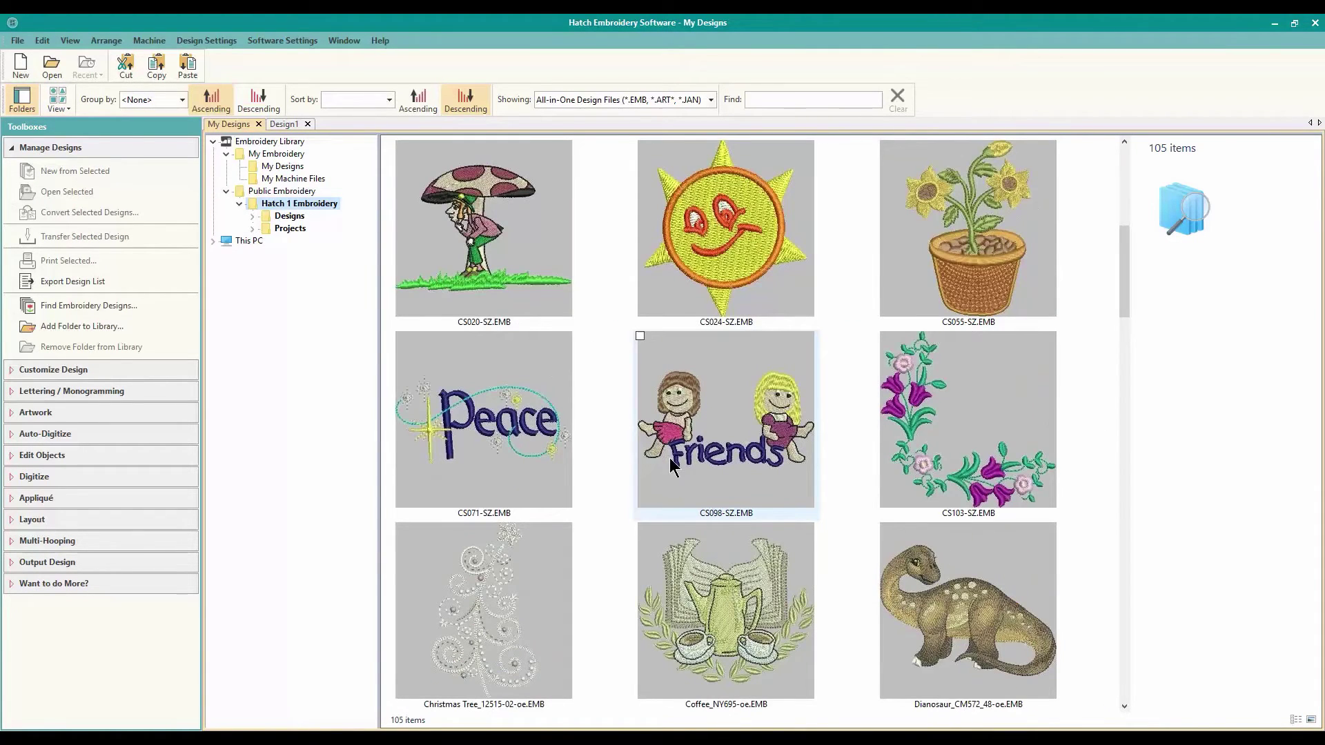
{"action": "mouse_move", "coordinate": [681, 461]}
{"action": "scroll", "coordinate": [677, 462], "scroll_direction": "down", "scroll_amount": 3}
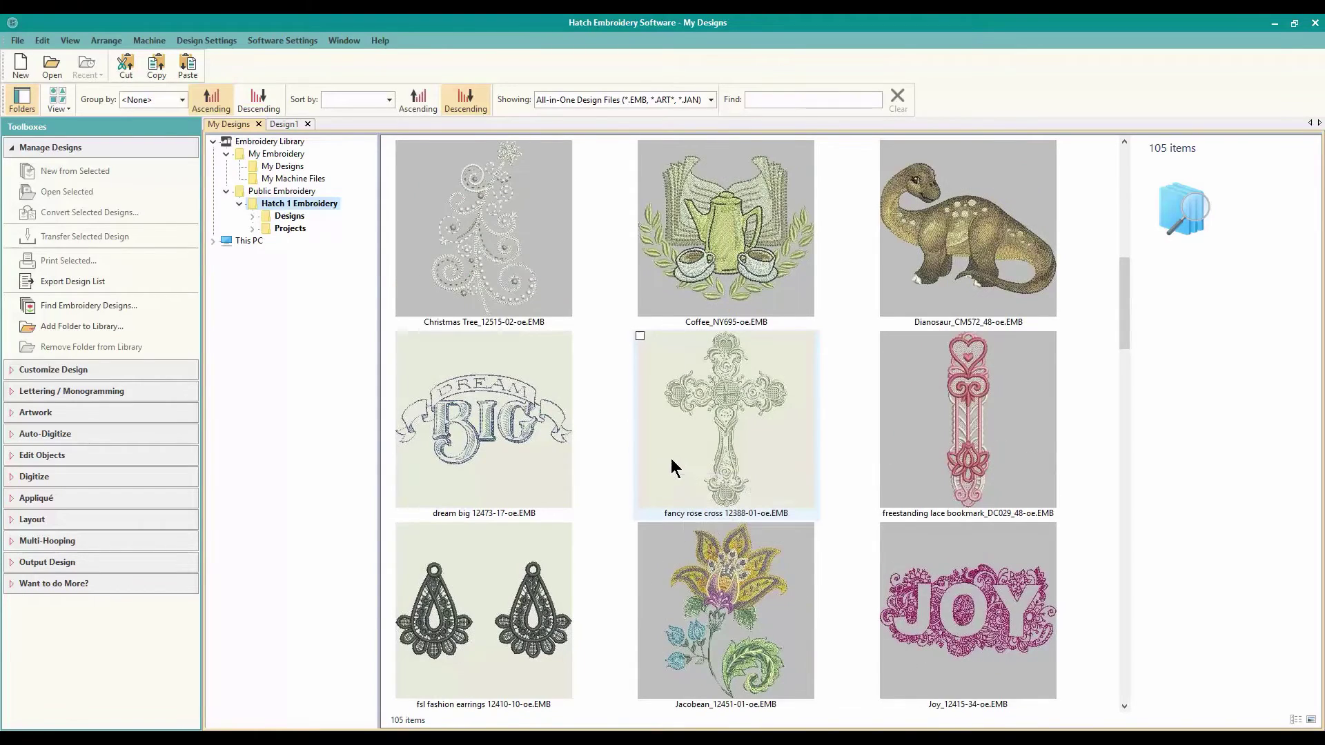
{"action": "scroll", "coordinate": [681, 436], "scroll_direction": "down", "scroll_amount": 3}
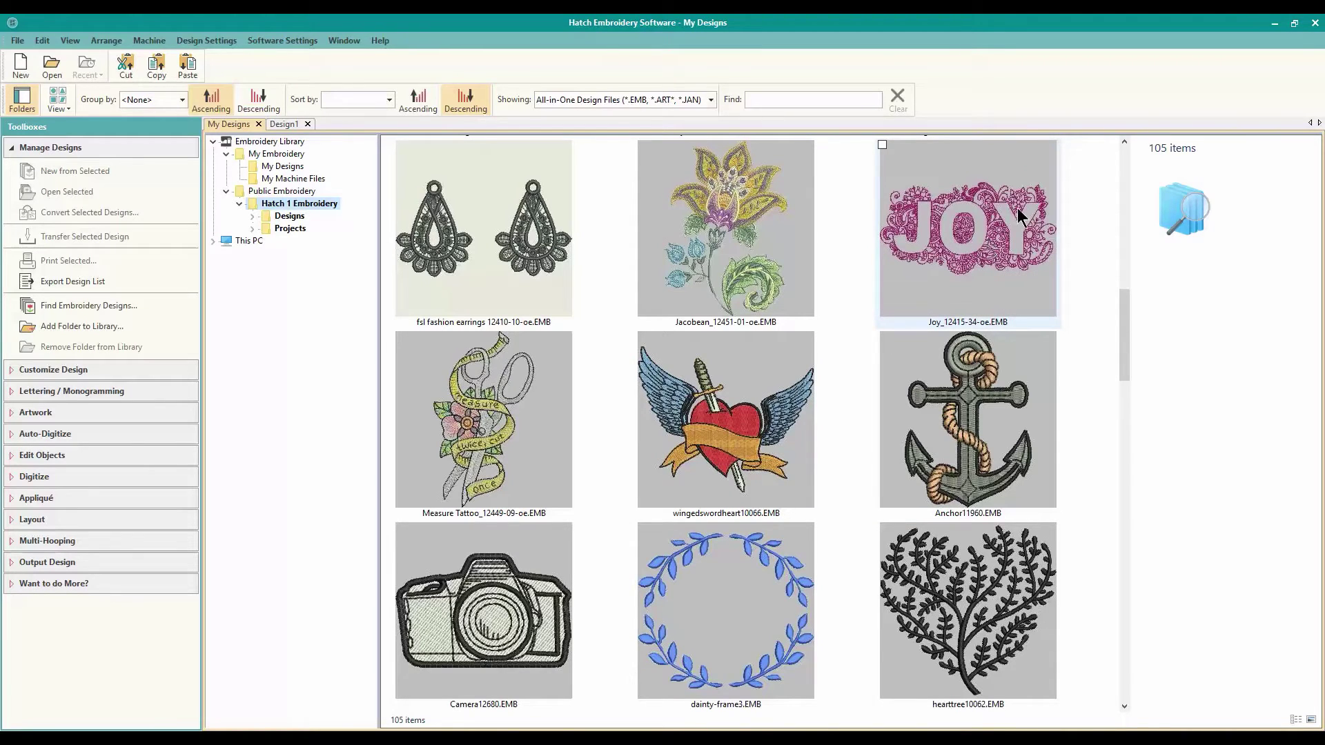
{"action": "mouse_move", "coordinate": [976, 287]}
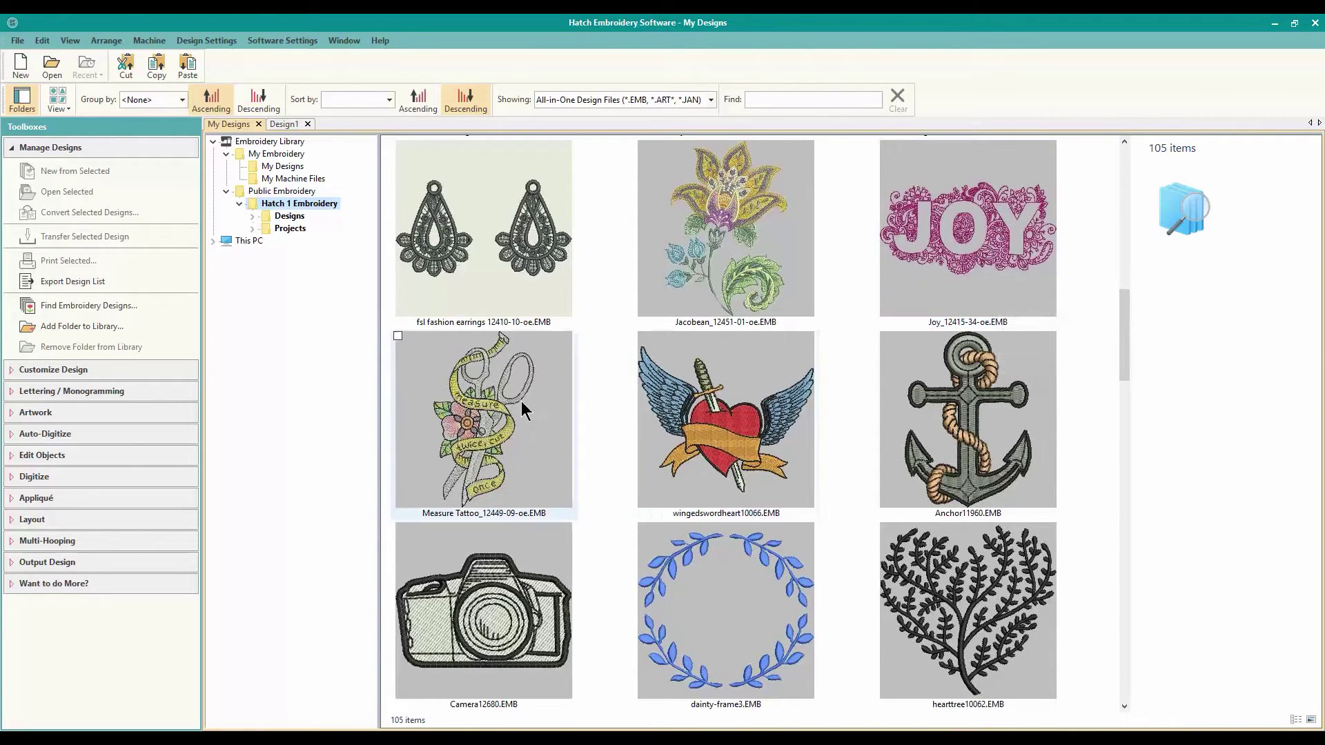
{"action": "scroll", "coordinate": [696, 427], "scroll_direction": "down", "scroll_amount": 3}
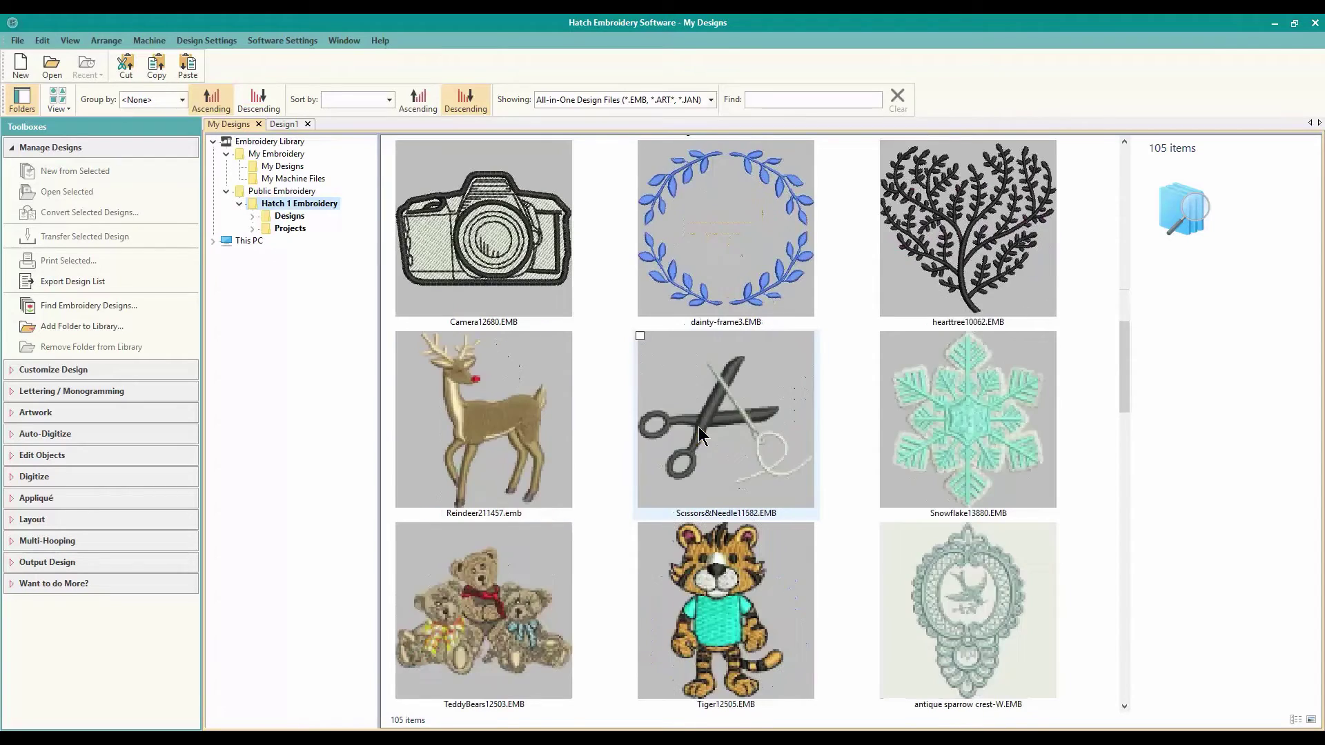
{"action": "mouse_move", "coordinate": [778, 405]}
{"action": "scroll", "coordinate": [655, 335], "scroll_direction": "up", "scroll_amount": 3}
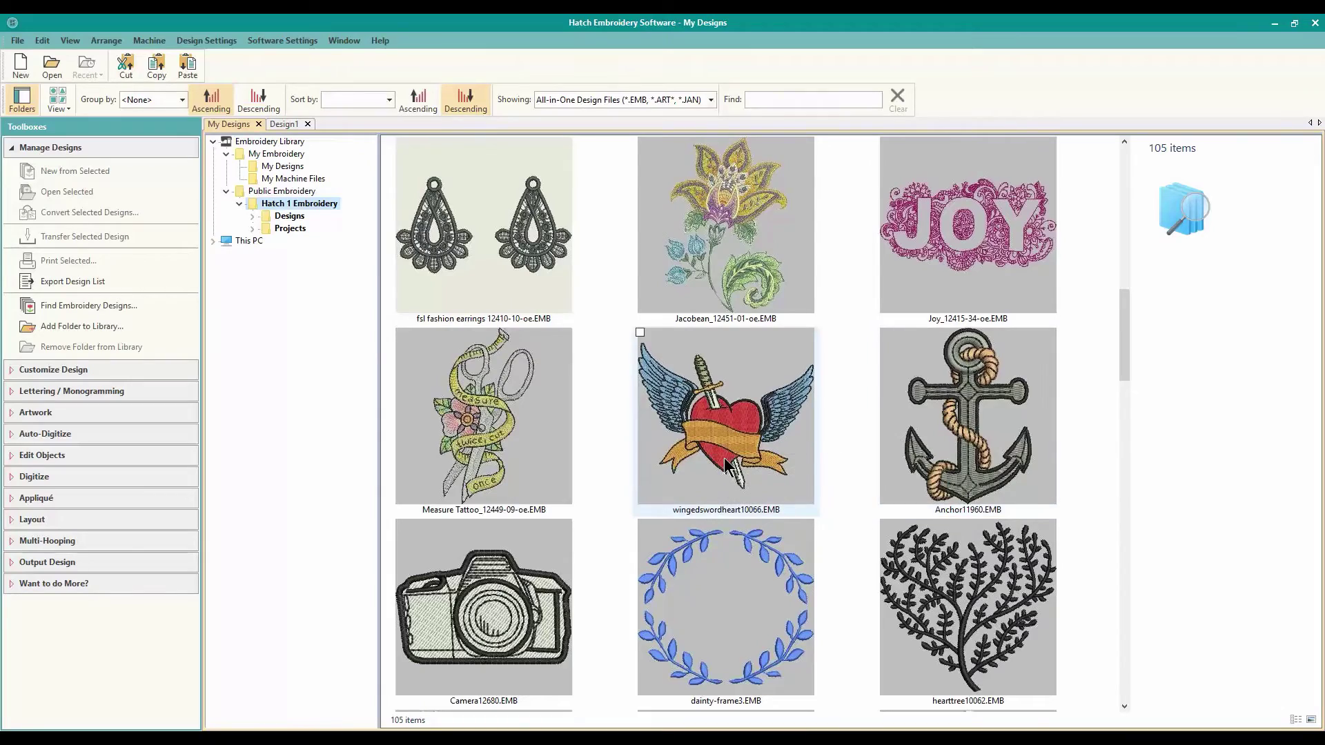
{"action": "scroll", "coordinate": [728, 462], "scroll_direction": "down", "scroll_amount": 6}
{"action": "scroll", "coordinate": [723, 458], "scroll_direction": "down", "scroll_amount": 6}
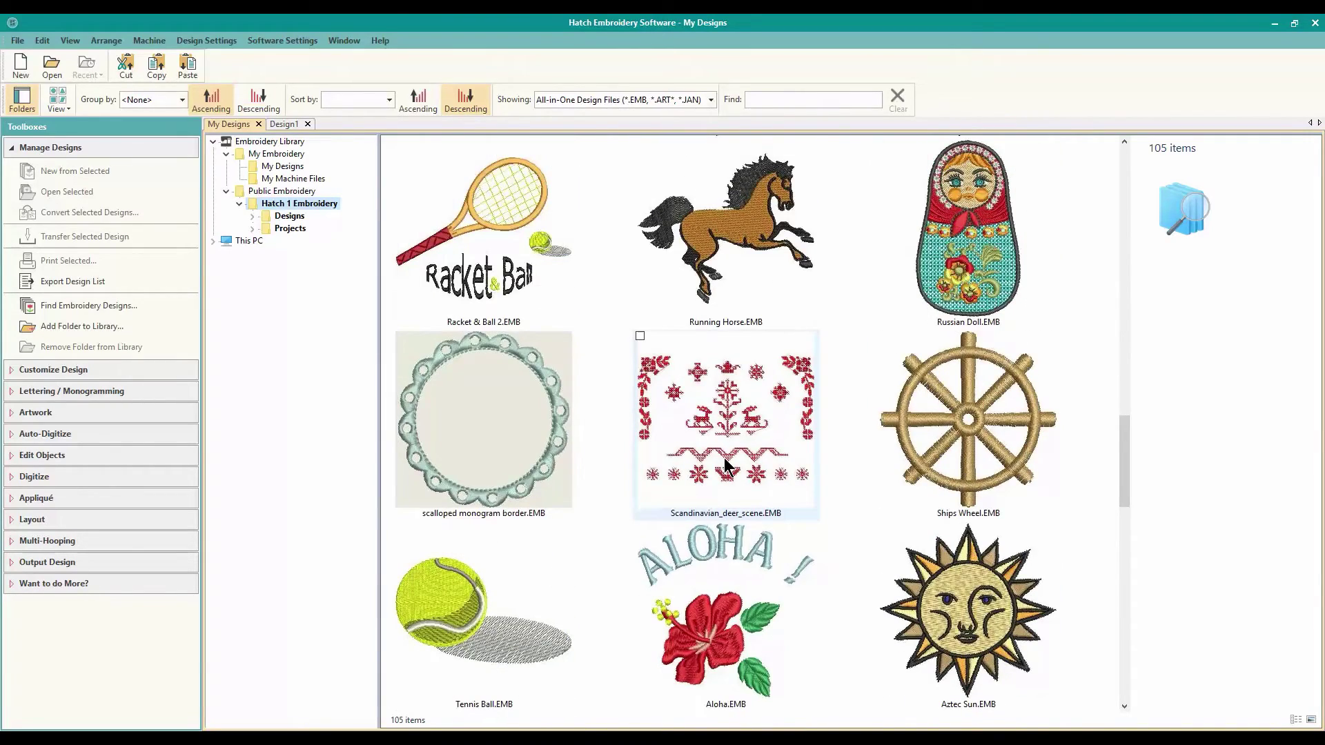
{"action": "scroll", "coordinate": [723, 463], "scroll_direction": "down", "scroll_amount": 9}
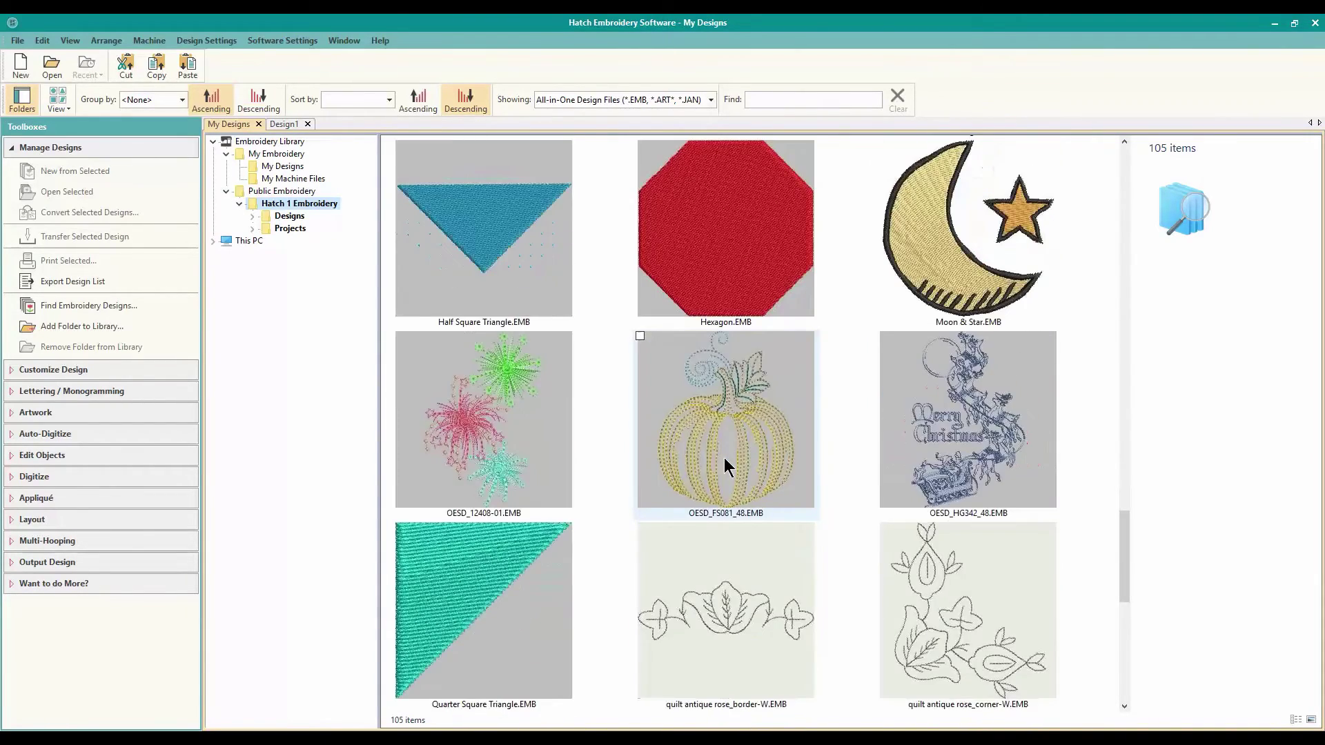
{"action": "scroll", "coordinate": [723, 457], "scroll_direction": "down", "scroll_amount": 5}
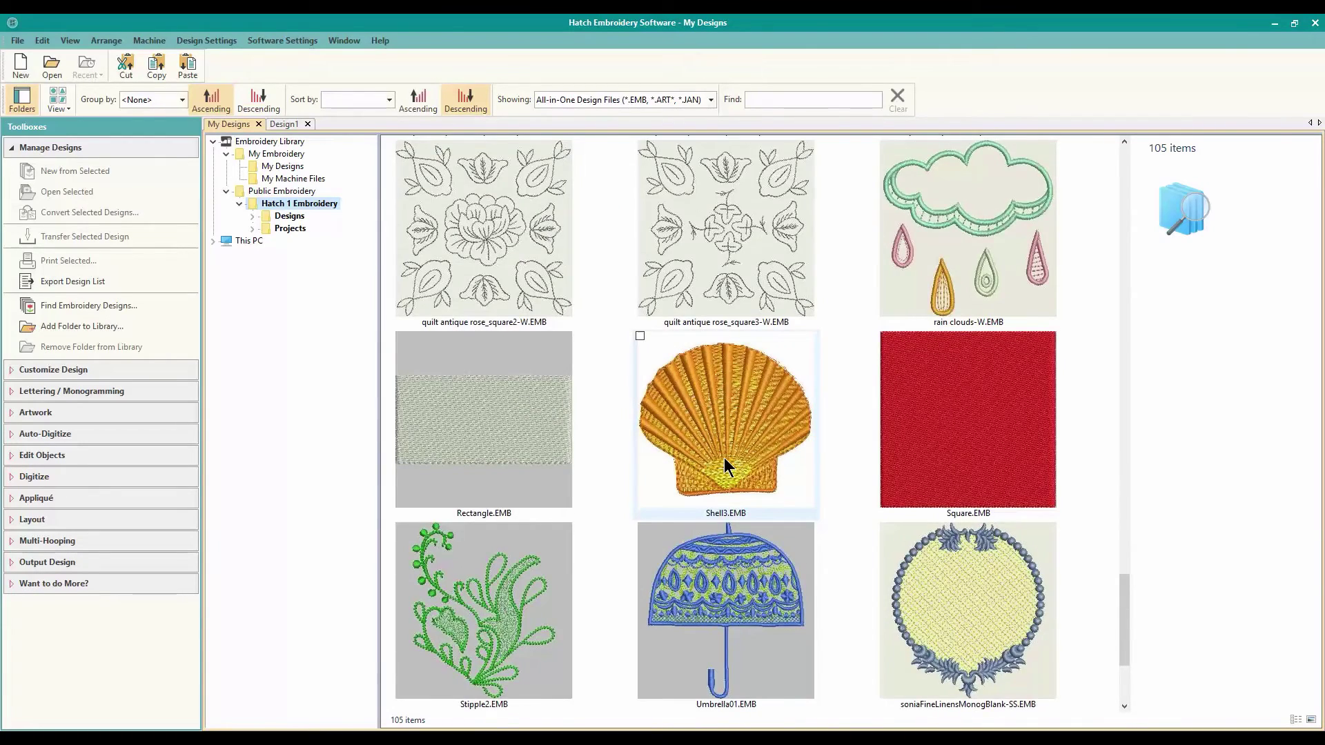
{"action": "scroll", "coordinate": [723, 458], "scroll_direction": "down", "scroll_amount": 6}
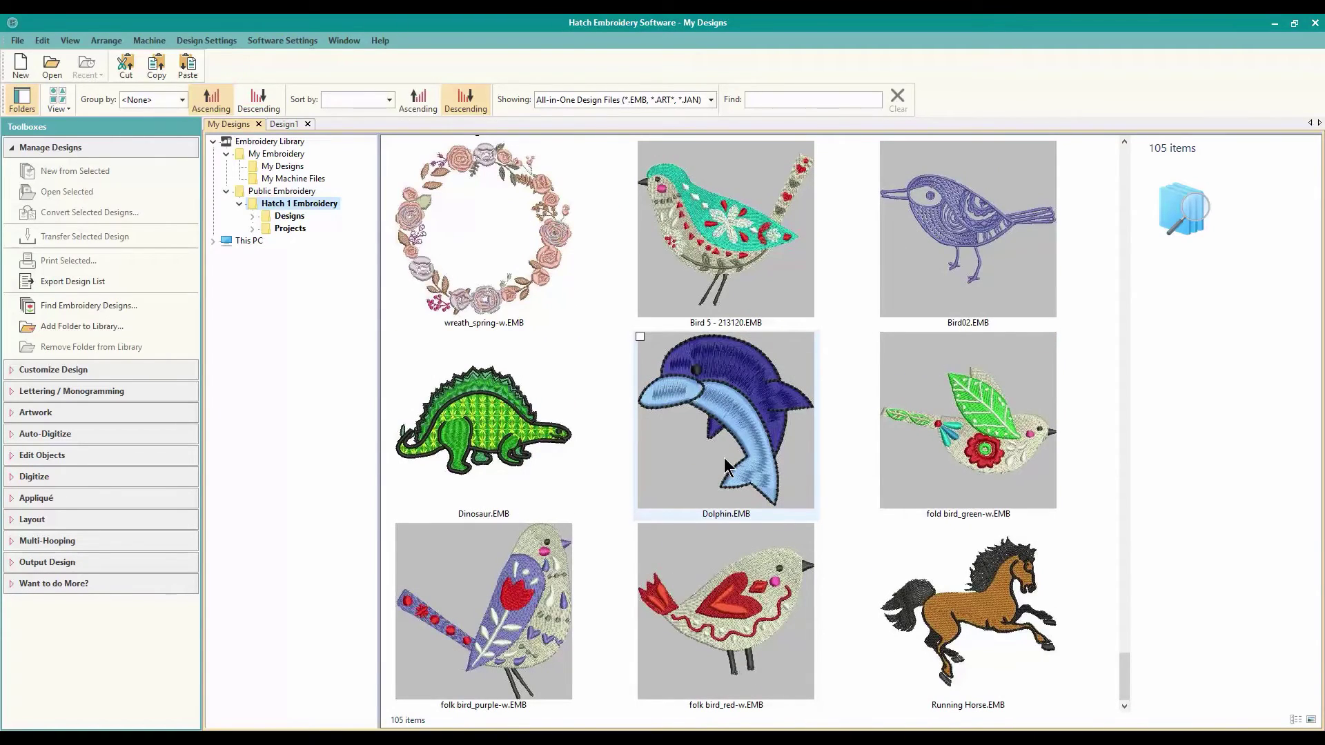
{"action": "scroll", "coordinate": [725, 467], "scroll_direction": "up", "scroll_amount": 5}
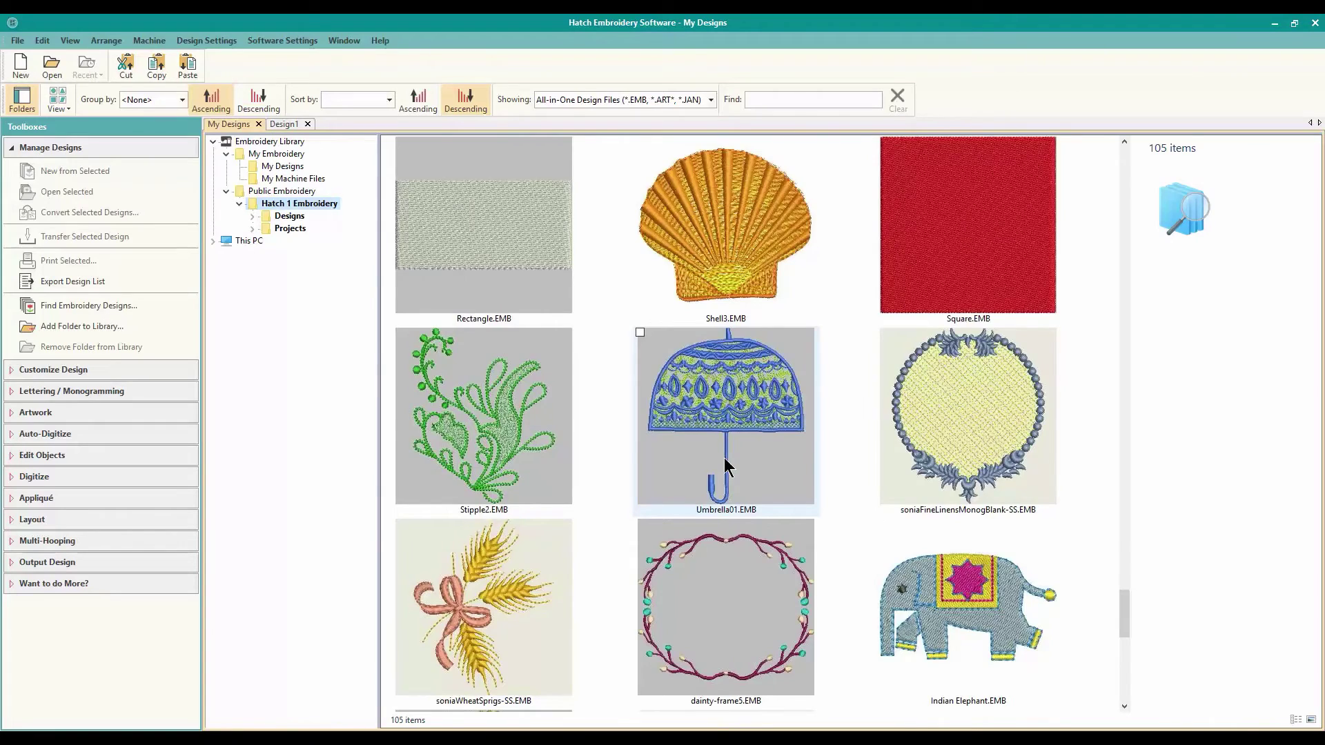
{"action": "scroll", "coordinate": [724, 462], "scroll_direction": "up", "scroll_amount": 8}
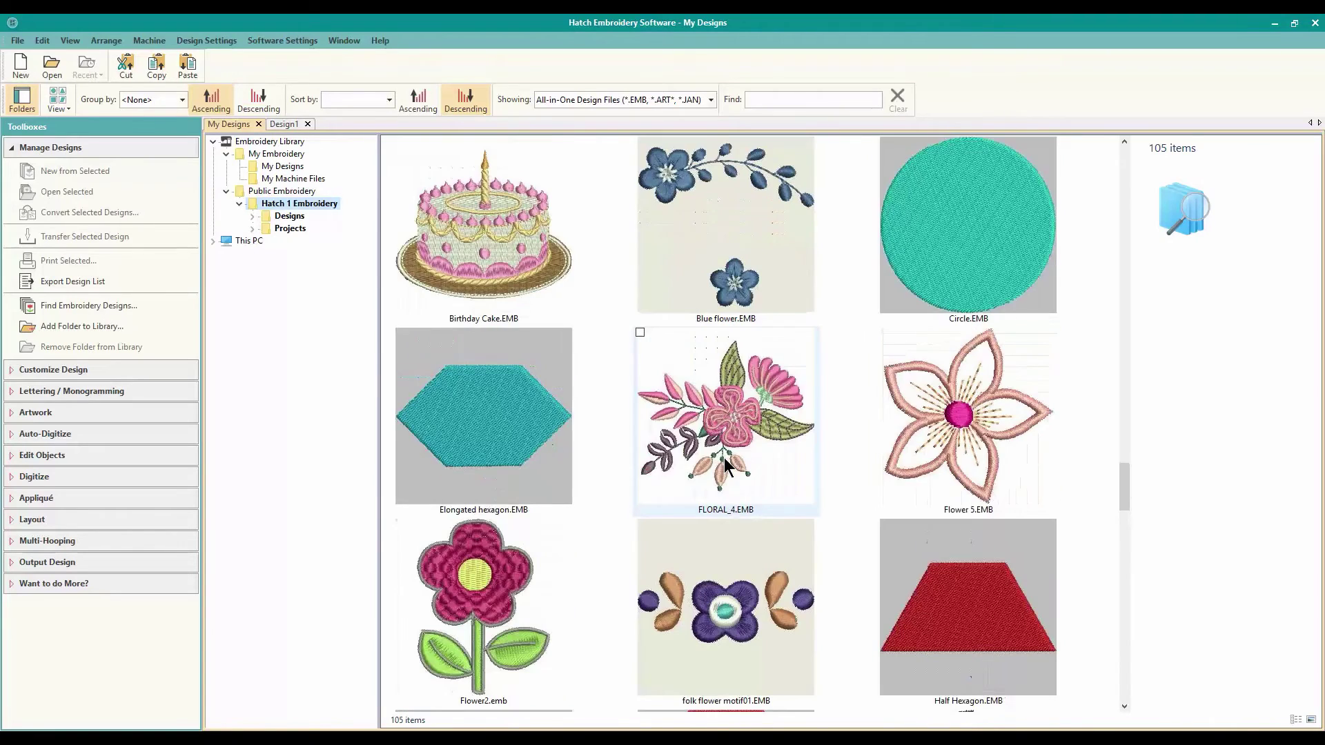
{"action": "left_click", "coordinate": [215, 102]}
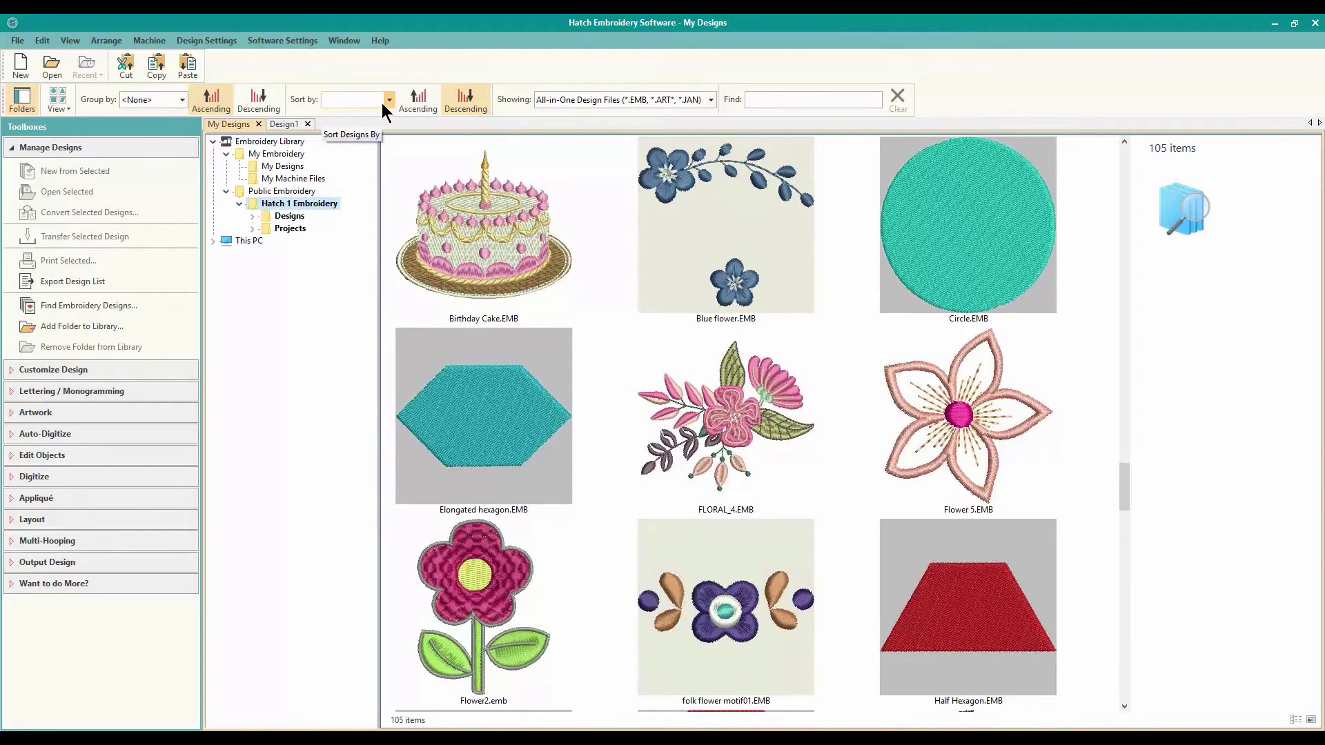
{"action": "left_click", "coordinate": [714, 101]}
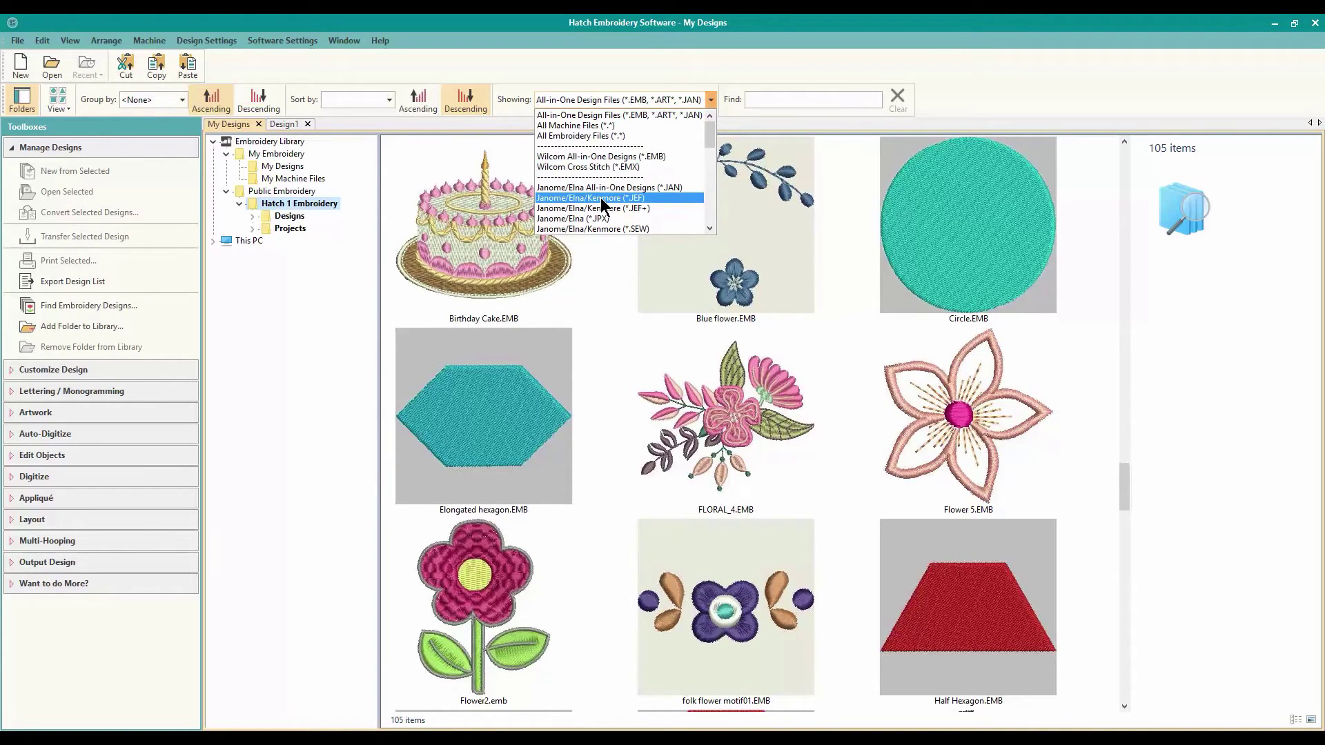
{"action": "scroll", "coordinate": [602, 198], "scroll_direction": "down", "scroll_amount": 3}
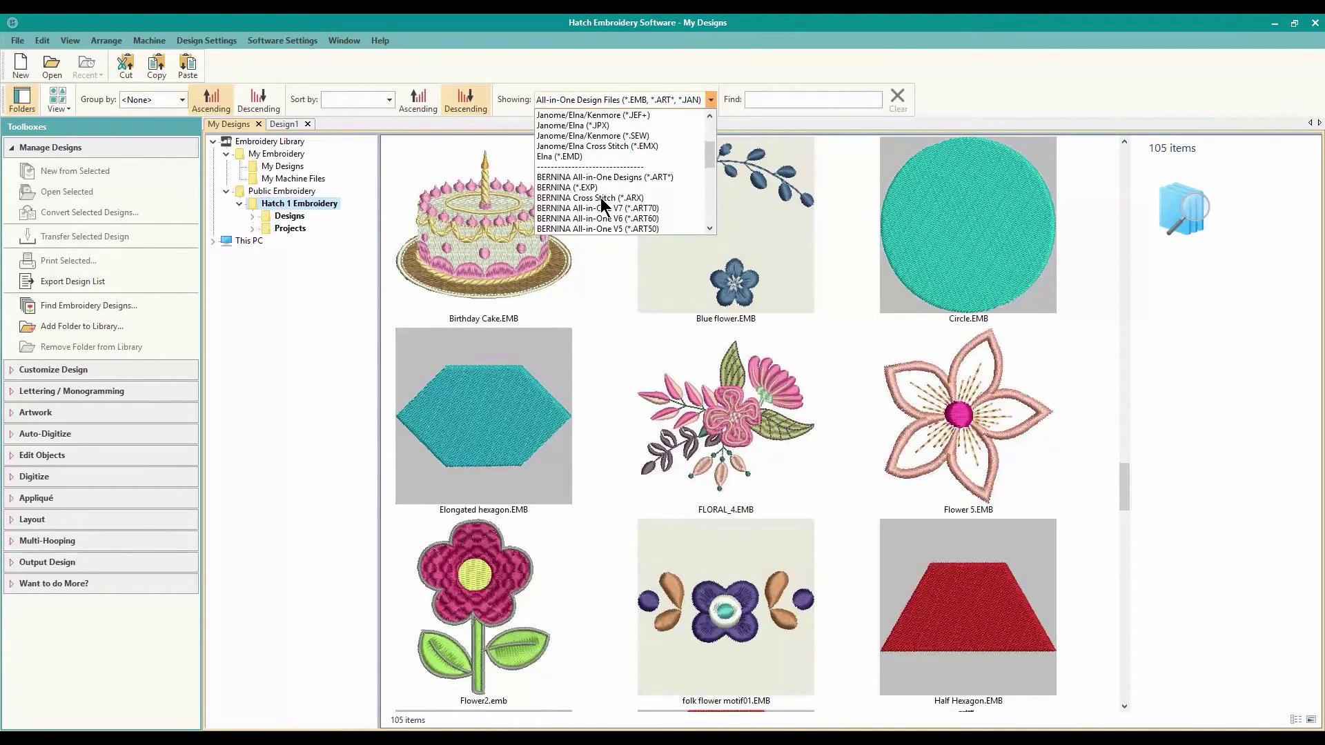
{"action": "scroll", "coordinate": [601, 197], "scroll_direction": "down", "scroll_amount": 3}
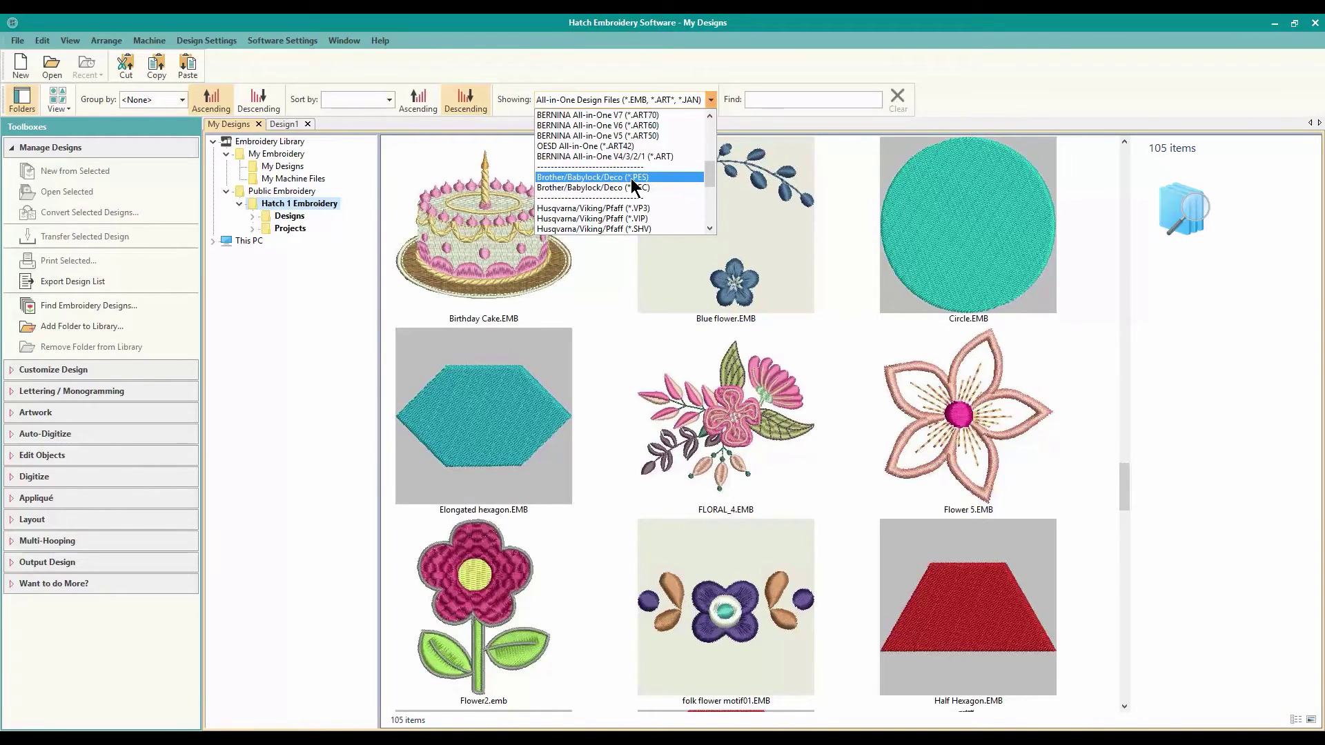
{"action": "scroll", "coordinate": [629, 178], "scroll_direction": "down", "scroll_amount": 8}
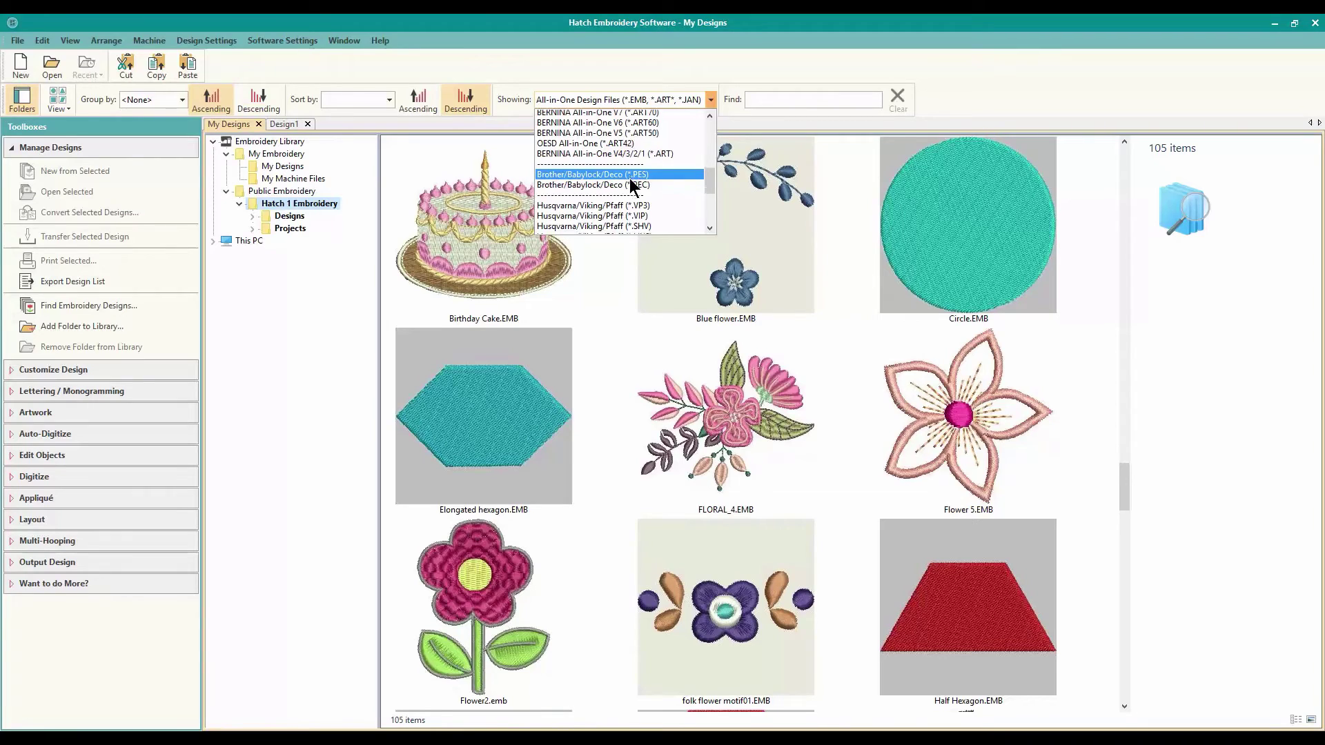
{"action": "scroll", "coordinate": [629, 178], "scroll_direction": "down", "scroll_amount": 1}
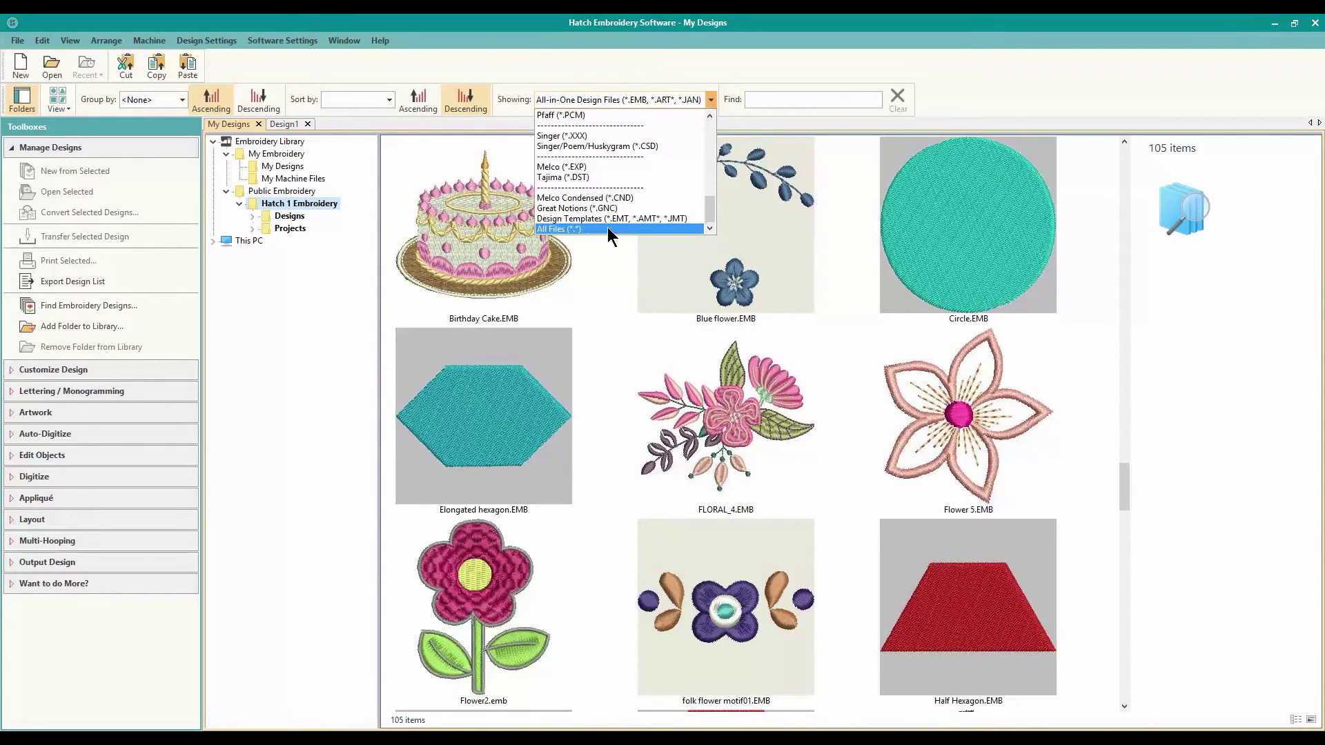
{"action": "scroll", "coordinate": [607, 219], "scroll_direction": "up", "scroll_amount": 3}
{"action": "scroll", "coordinate": [621, 210], "scroll_direction": "up", "scroll_amount": 6}
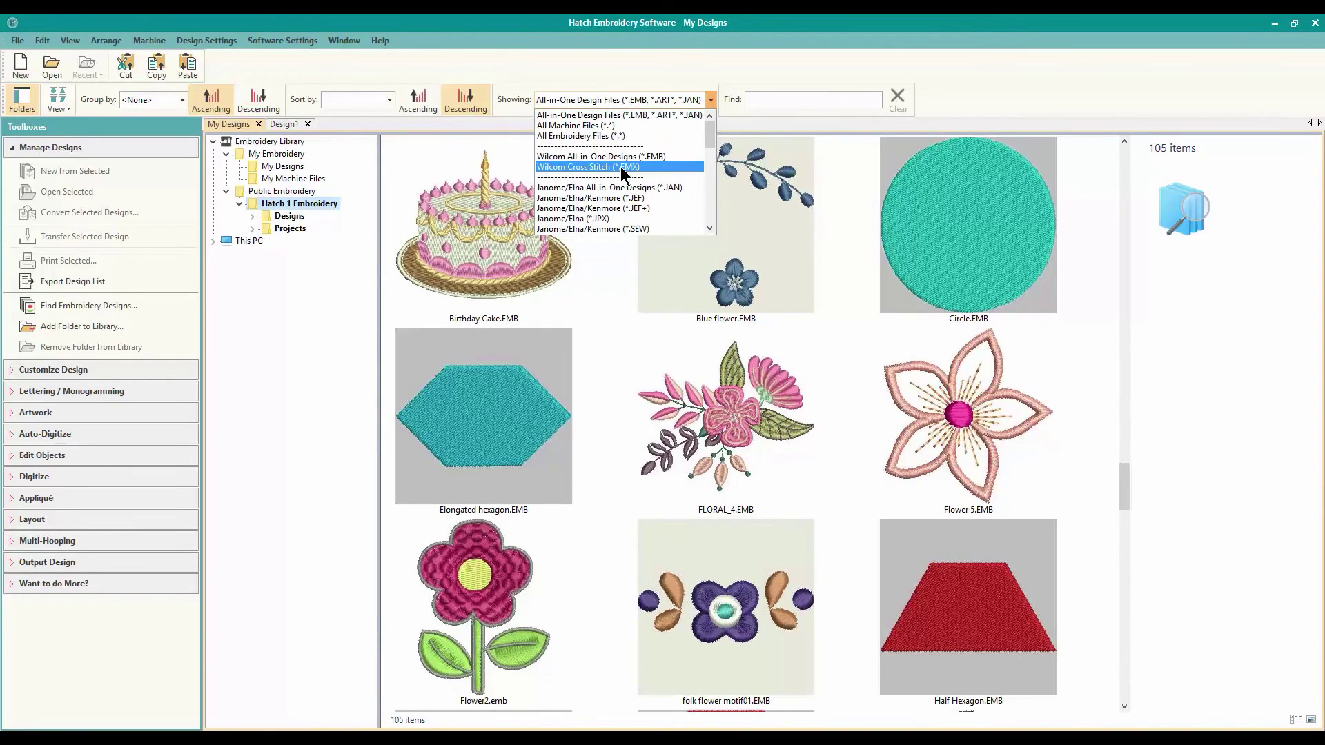
{"action": "left_click", "coordinate": [317, 274]}
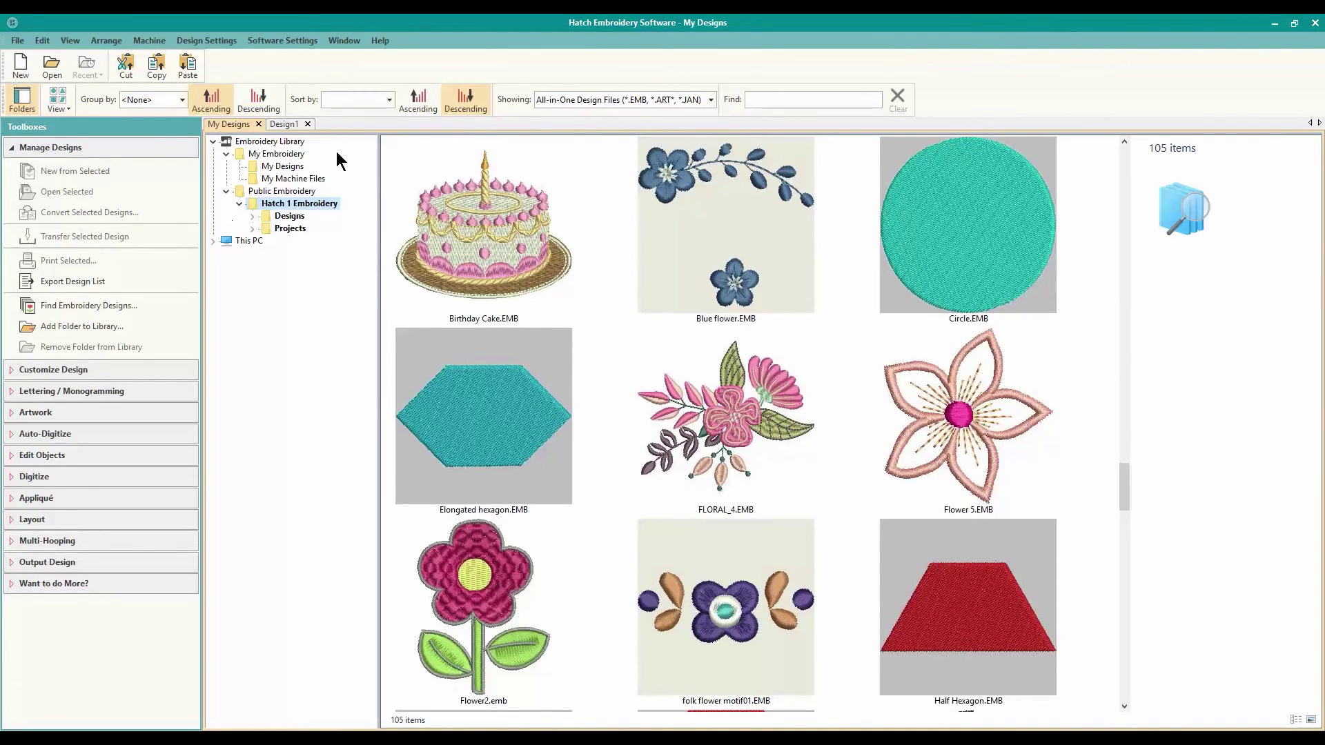
{"action": "scroll", "coordinate": [511, 423], "scroll_direction": "down", "scroll_amount": 5}
{"action": "scroll", "coordinate": [584, 439], "scroll_direction": "up", "scroll_amount": 10}
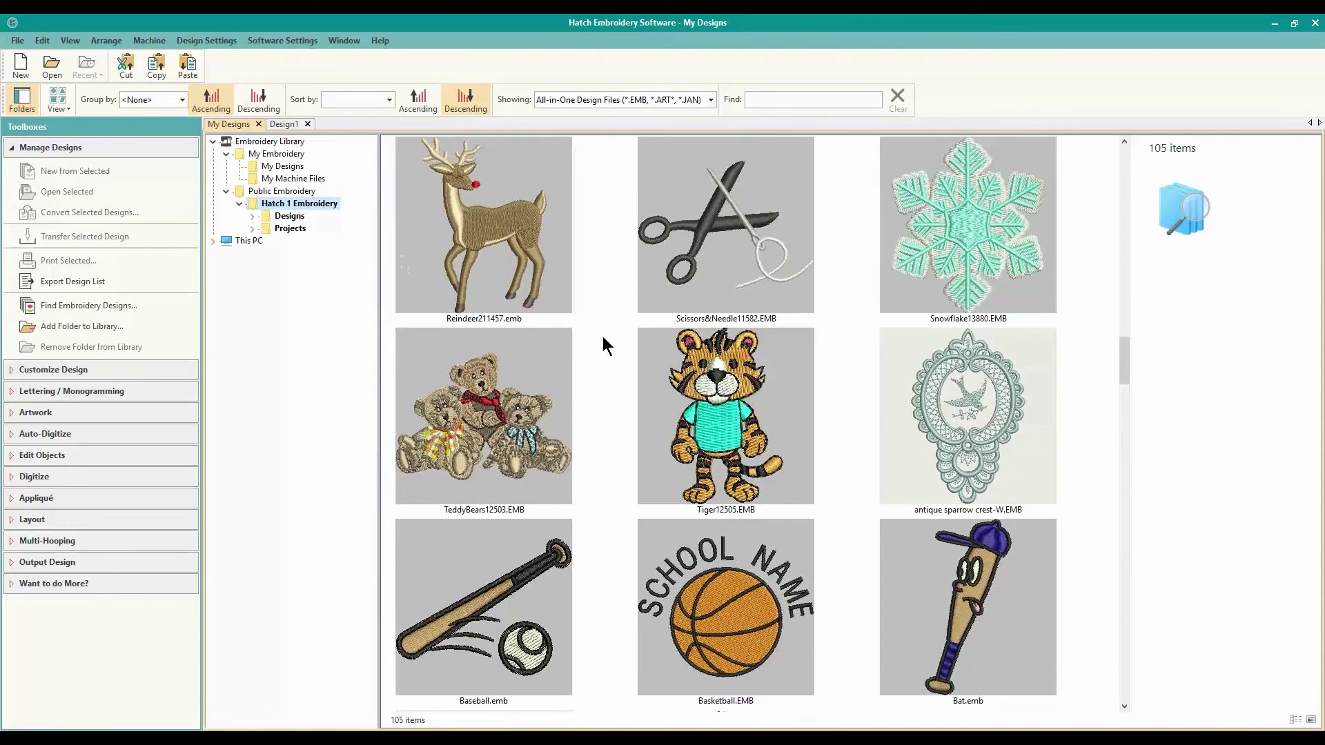
{"action": "mouse_move", "coordinate": [710, 371]}
{"action": "scroll", "coordinate": [711, 371], "scroll_direction": "down", "scroll_amount": 3}
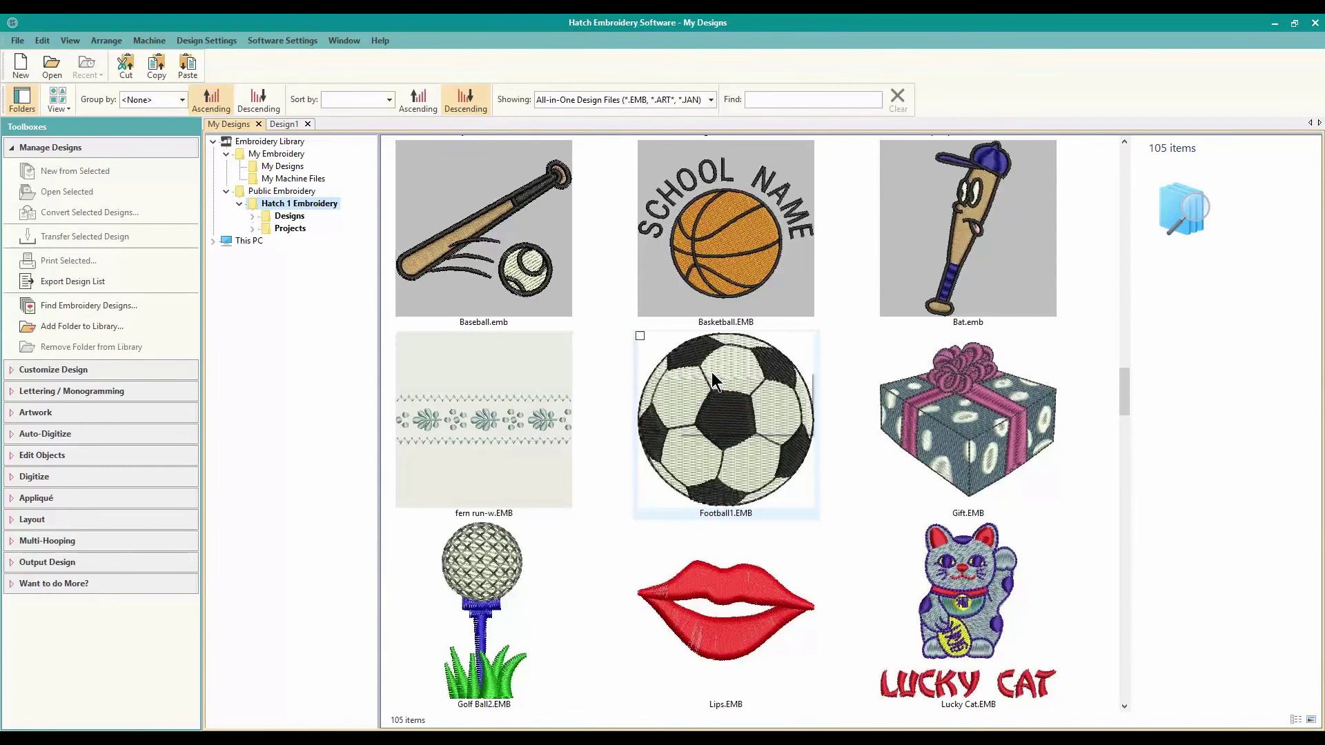
{"action": "scroll", "coordinate": [693, 411], "scroll_direction": "down", "scroll_amount": 4}
{"action": "scroll", "coordinate": [695, 413], "scroll_direction": "down", "scroll_amount": 8}
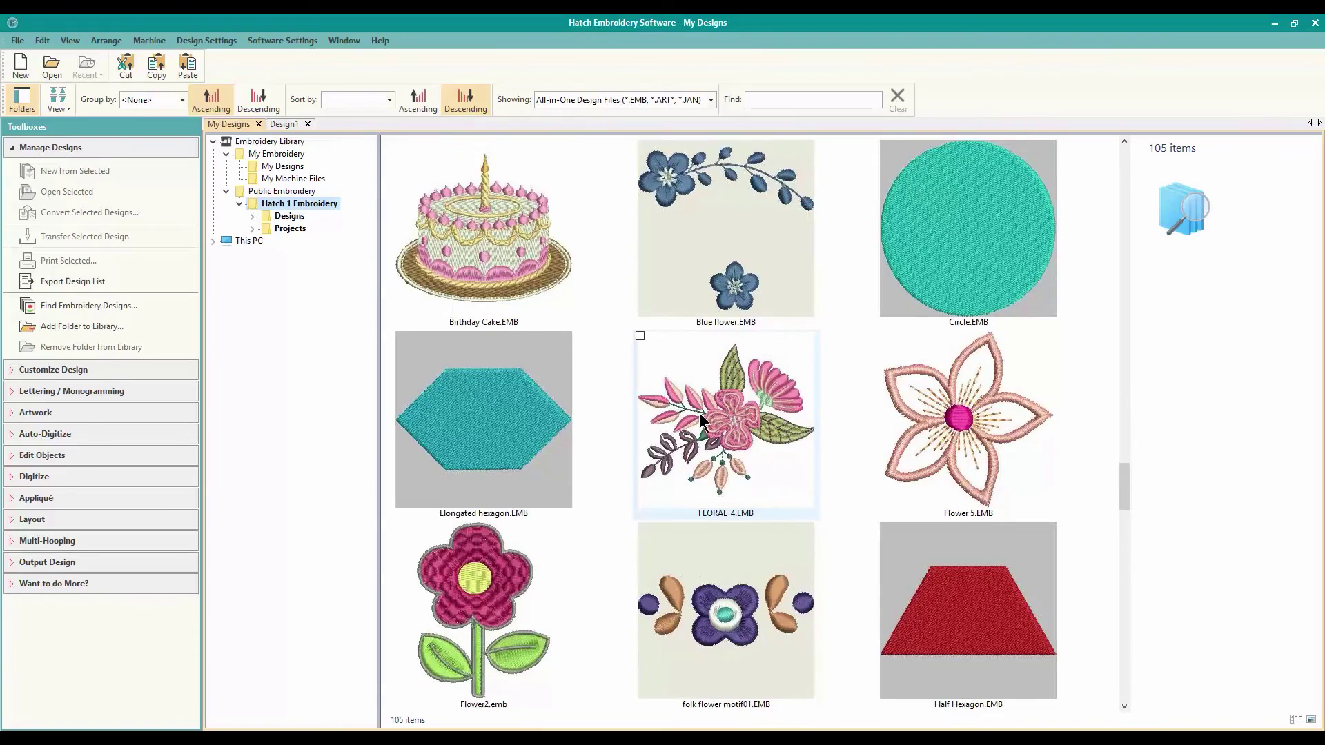
{"action": "scroll", "coordinate": [693, 417], "scroll_direction": "down", "scroll_amount": 5}
{"action": "scroll", "coordinate": [690, 420], "scroll_direction": "up", "scroll_amount": 4}
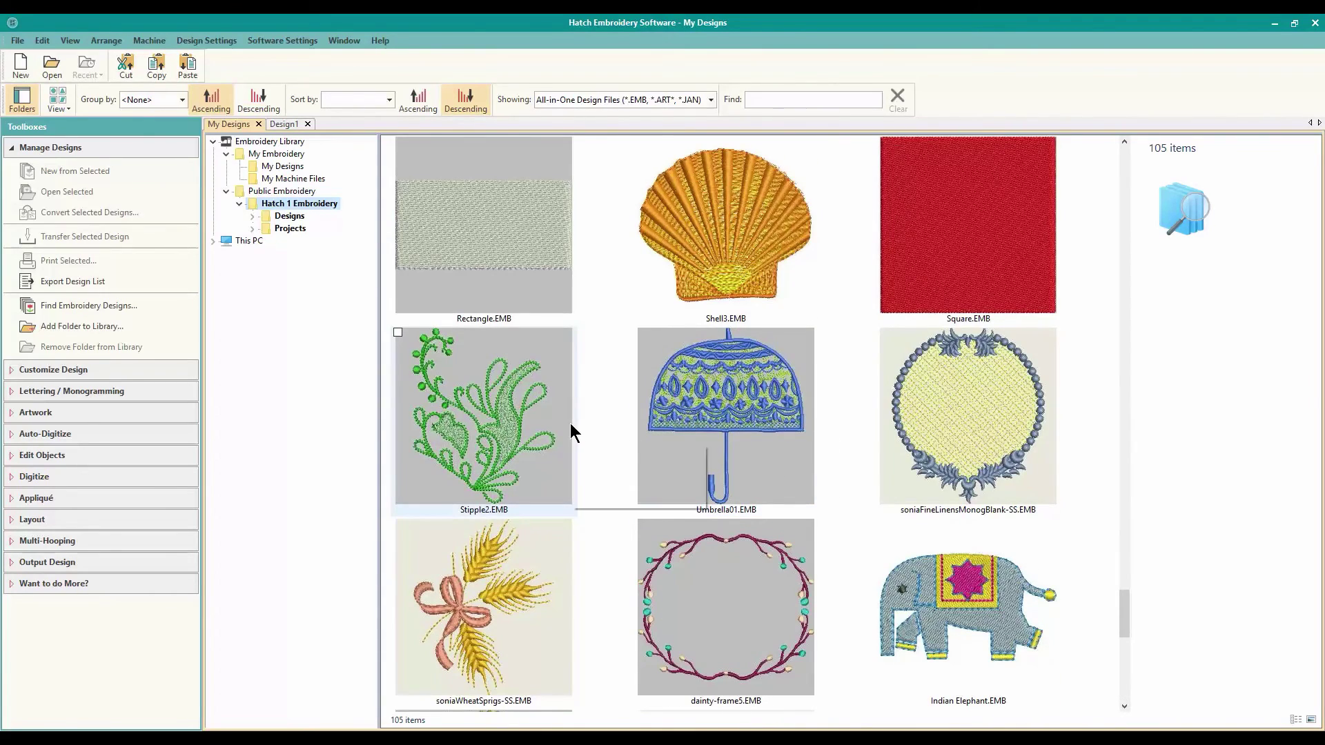
{"action": "scroll", "coordinate": [569, 423], "scroll_direction": "down", "scroll_amount": 4}
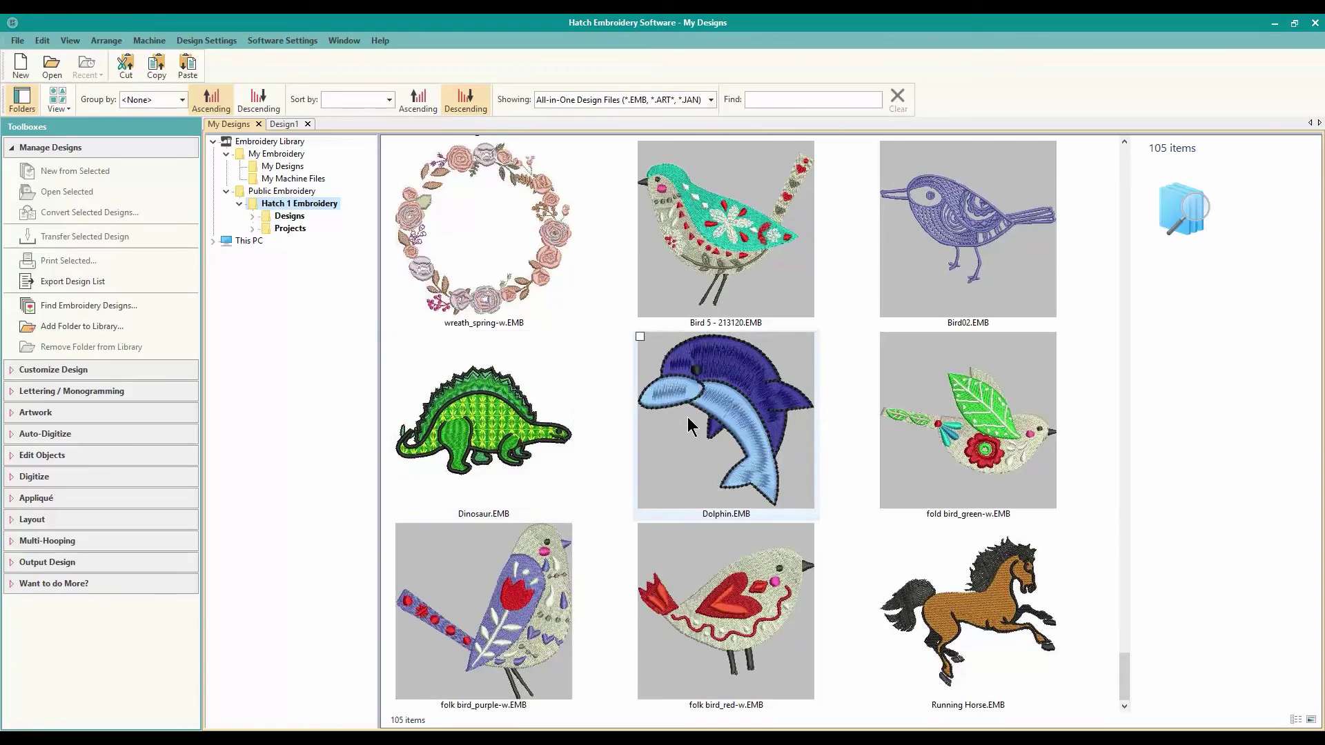
{"action": "scroll", "coordinate": [689, 504], "scroll_direction": "up", "scroll_amount": 4}
{"action": "scroll", "coordinate": [689, 507], "scroll_direction": "up", "scroll_amount": 15}
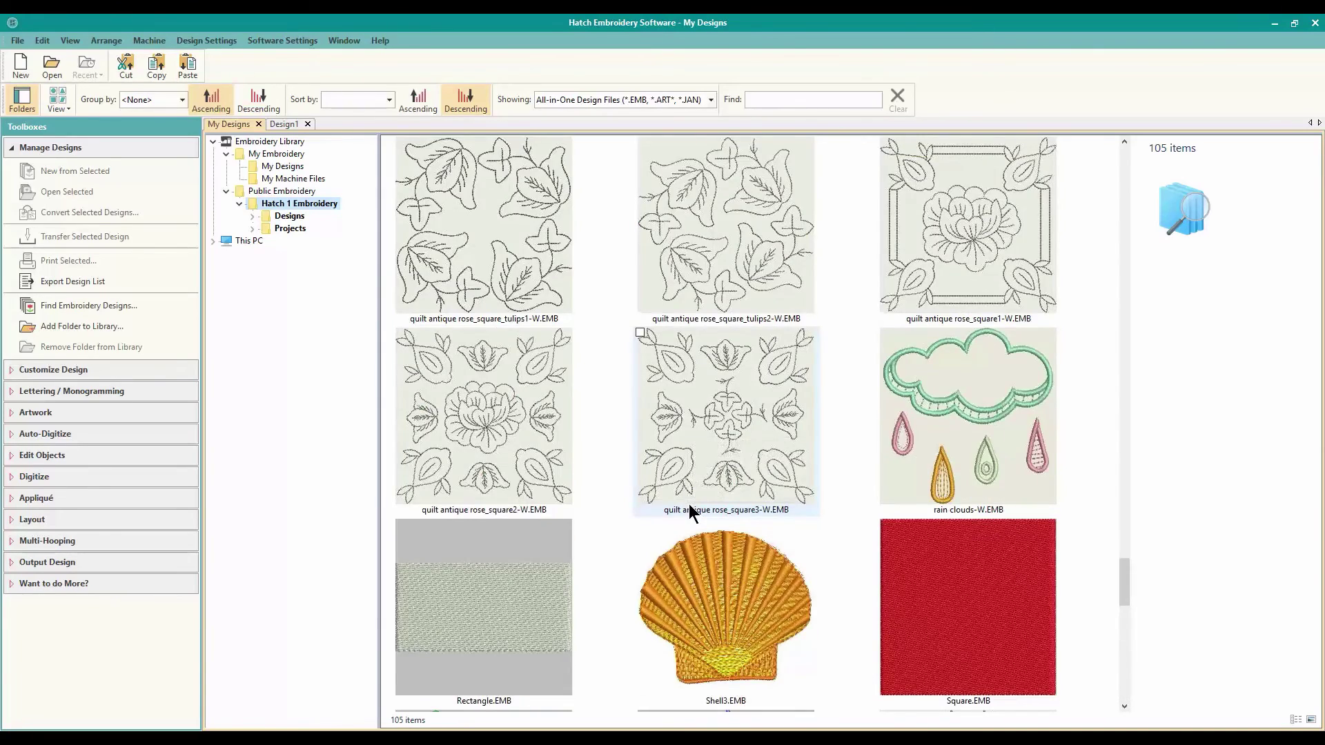
{"action": "scroll", "coordinate": [688, 504], "scroll_direction": "up", "scroll_amount": 5}
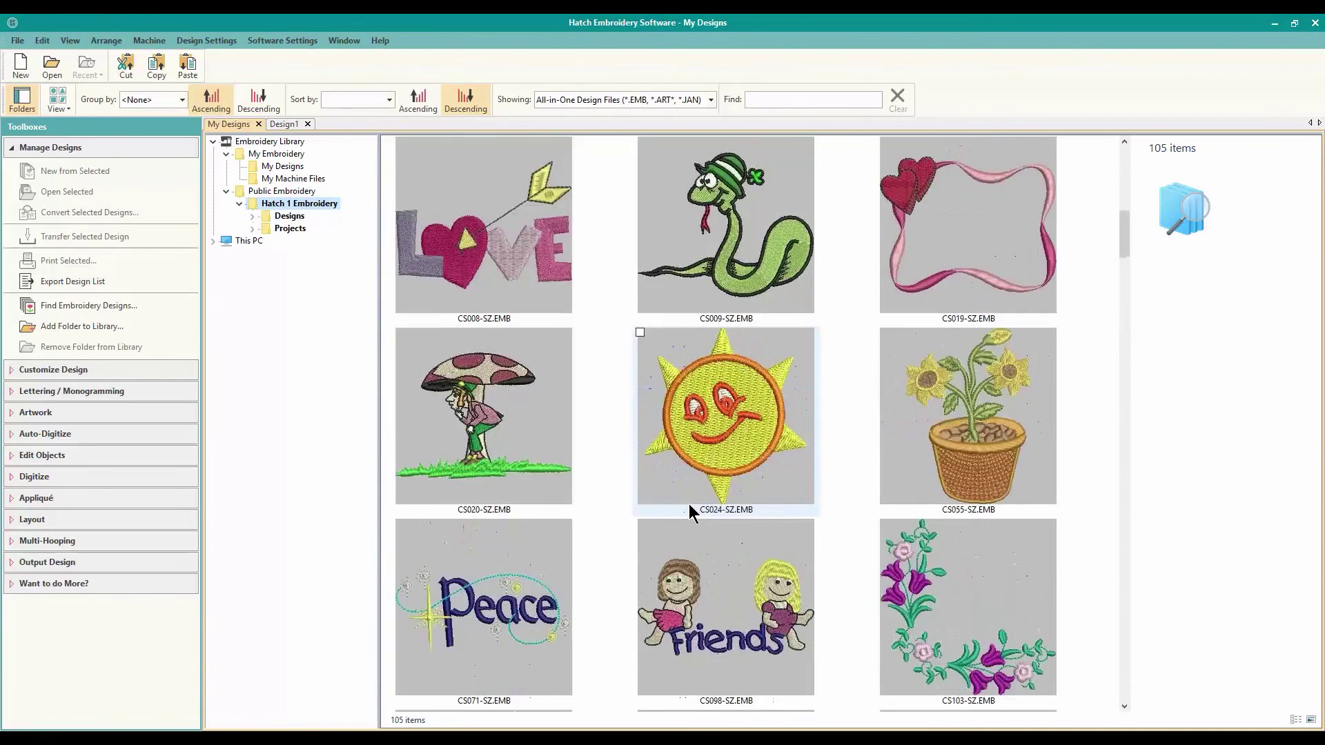
{"action": "scroll", "coordinate": [694, 471], "scroll_direction": "up", "scroll_amount": 5}
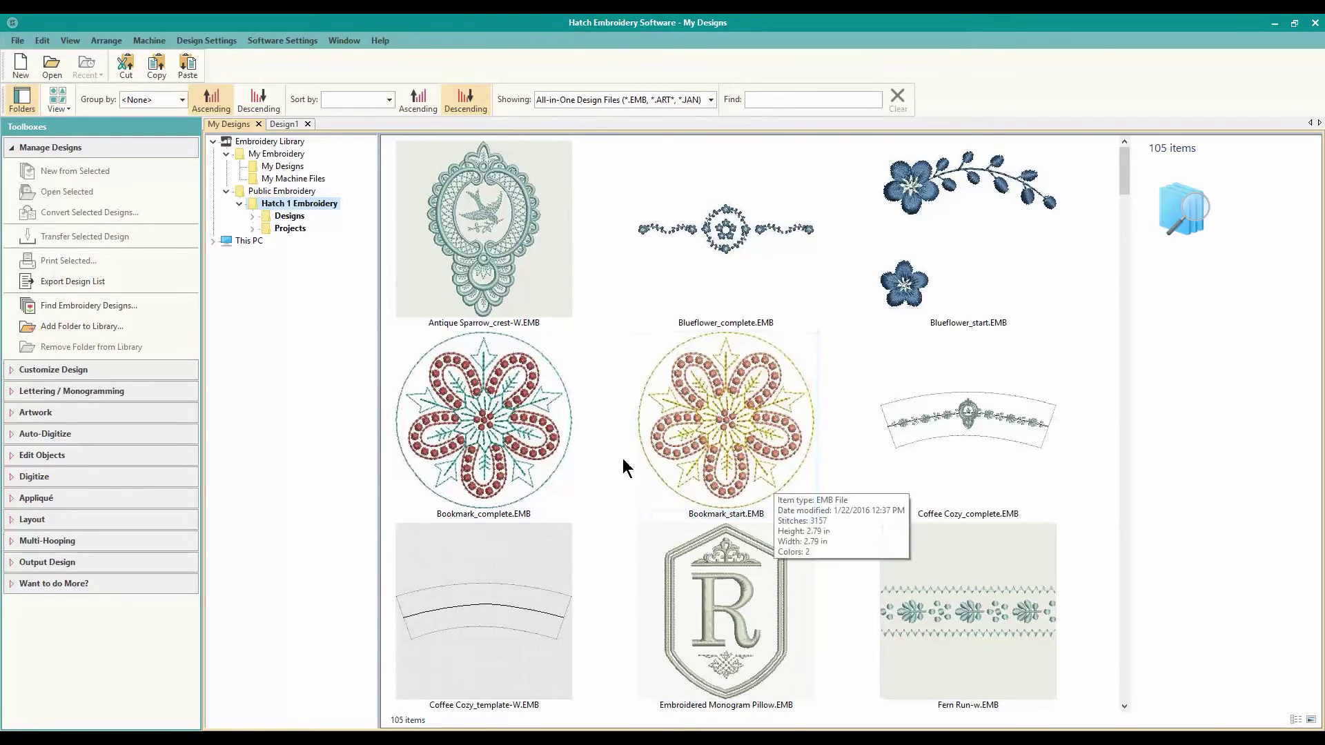
{"action": "mouse_move", "coordinate": [536, 446]}
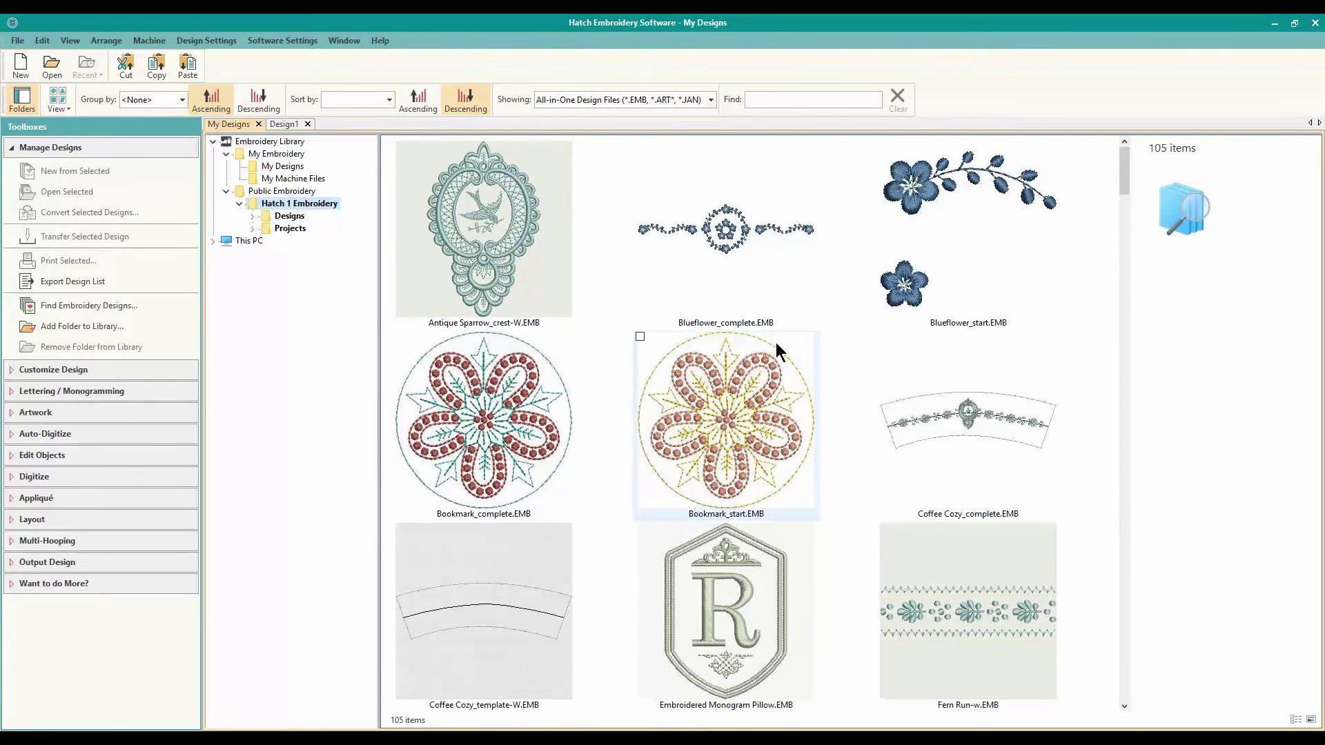
{"action": "mouse_move", "coordinate": [776, 342]}
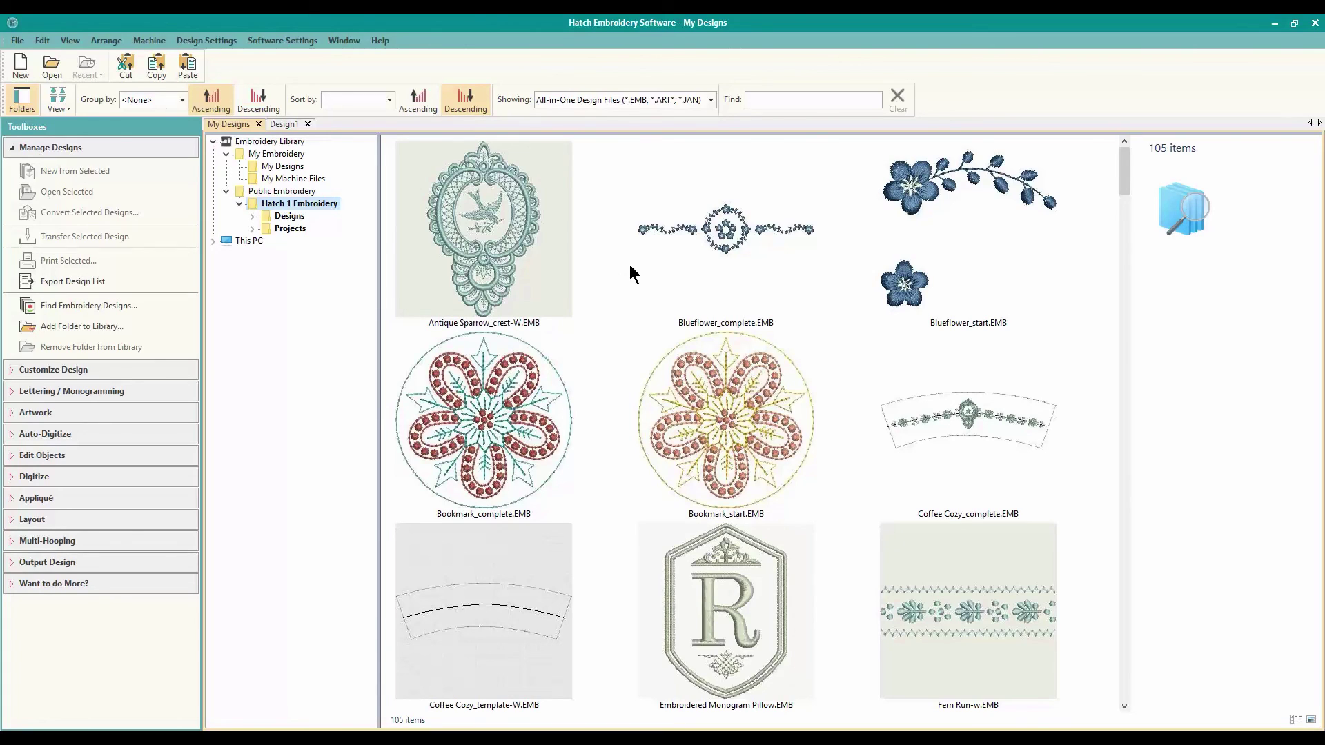
{"action": "mouse_move", "coordinate": [639, 275]}
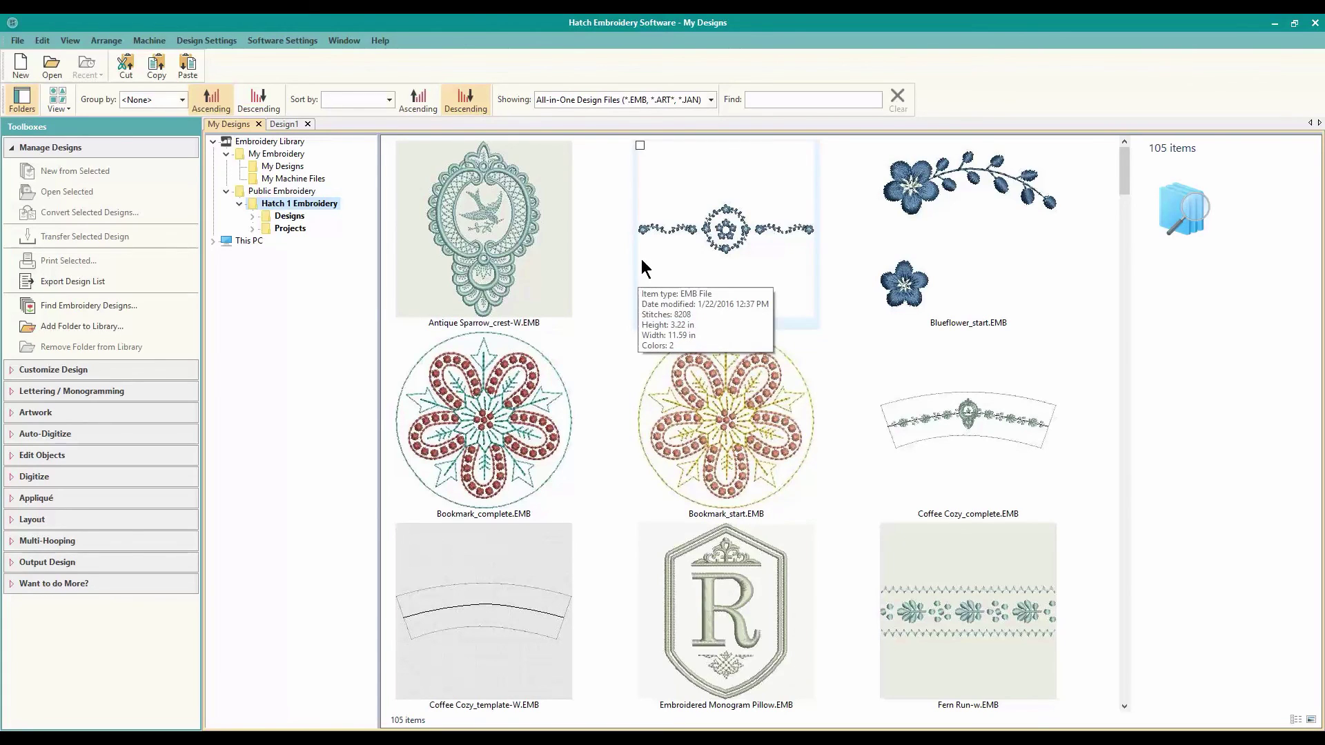